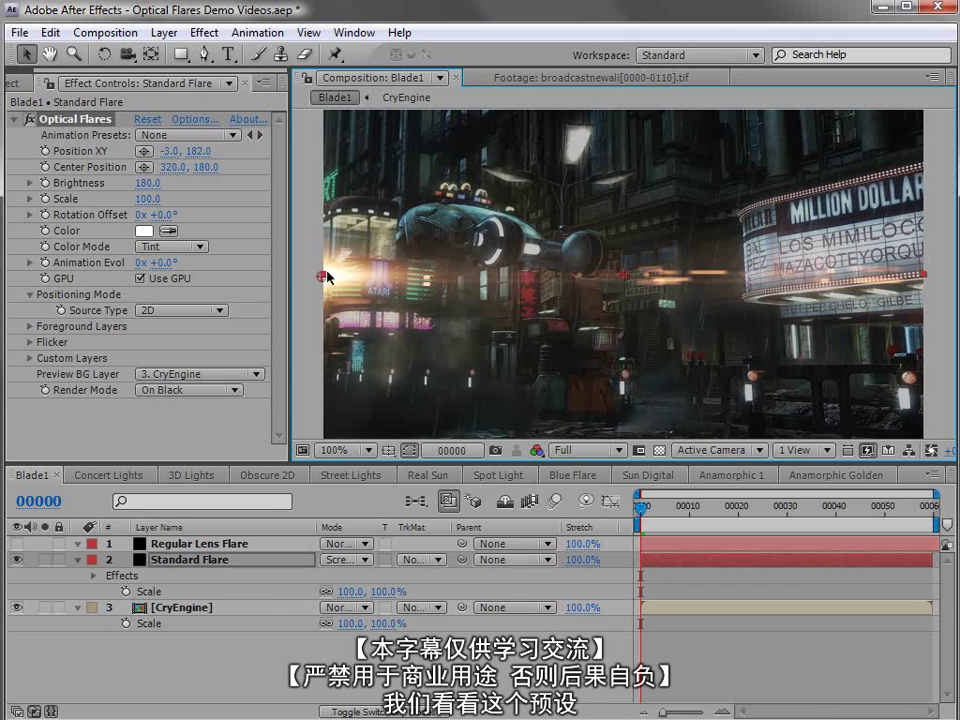
Step: Drag the Standard Flare across the city footage, leaving it at the lower left near 21.0, 266.0
drag(323, 276, 813, 183)
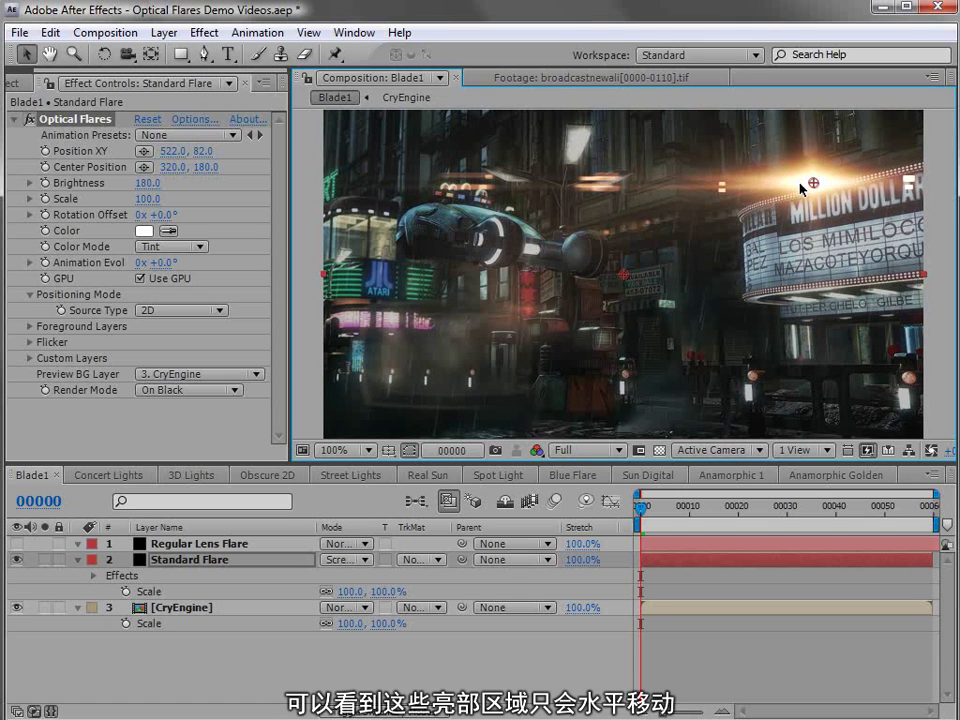
drag(813, 183, 821, 373)
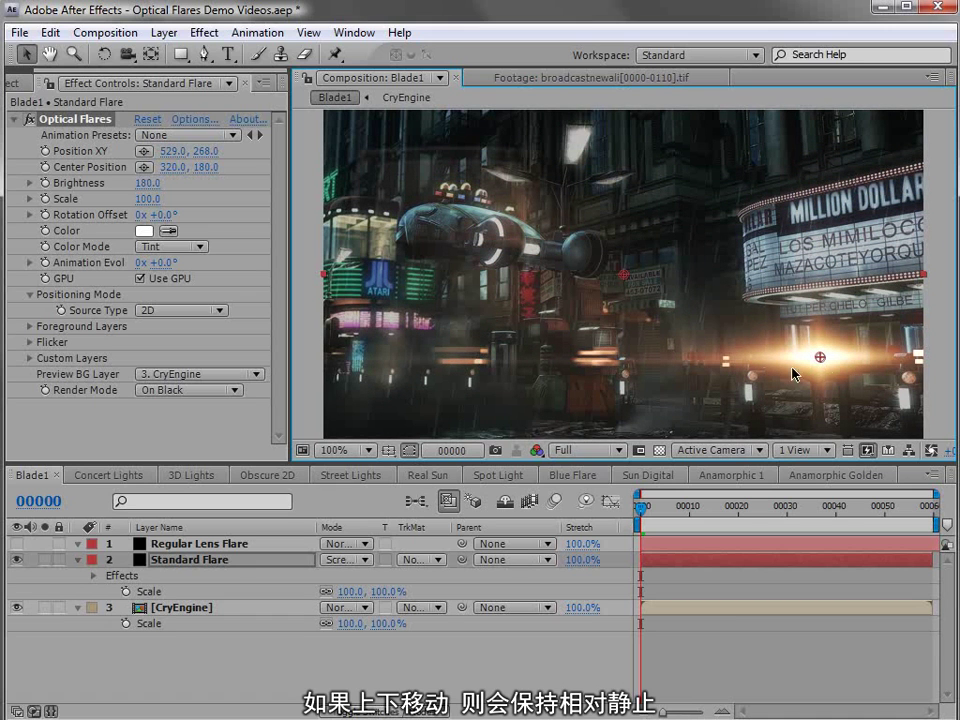
drag(816, 358, 343, 360)
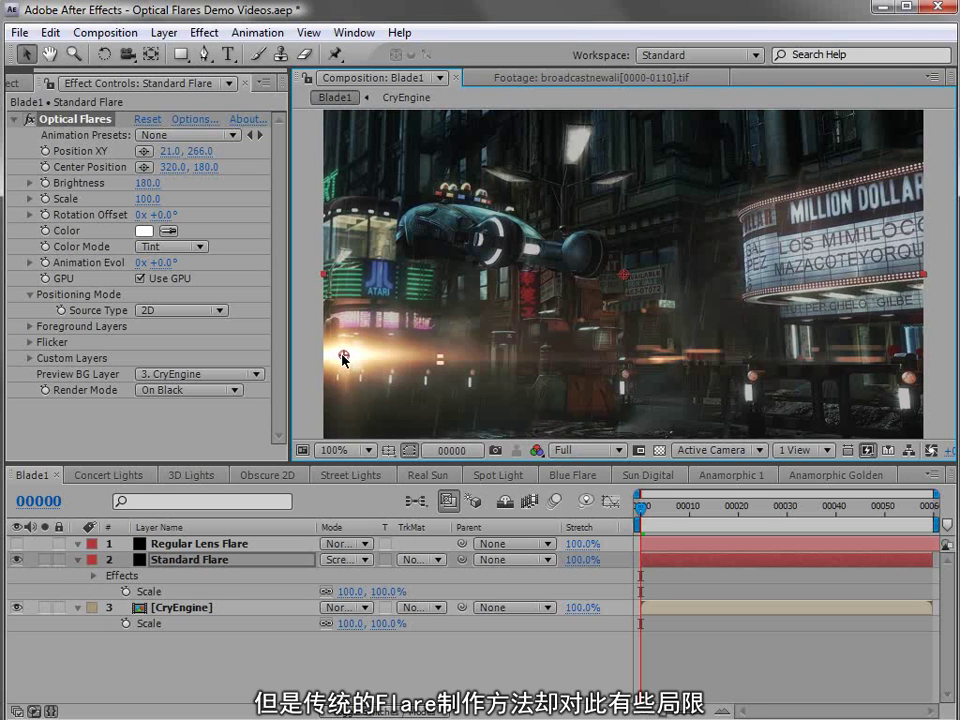
Step: Move the Regular Lens Flare's Flare Center to 148.0, 238.2, then hide that layer and reselect Standard Flare
click(16, 544)
click(172, 545)
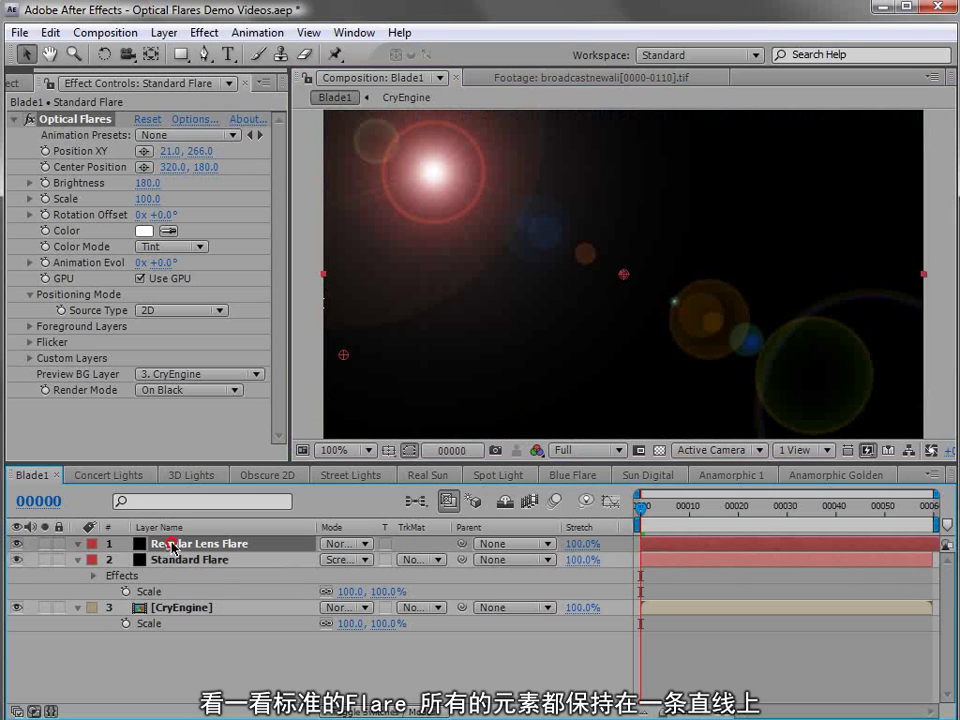
click(78, 120)
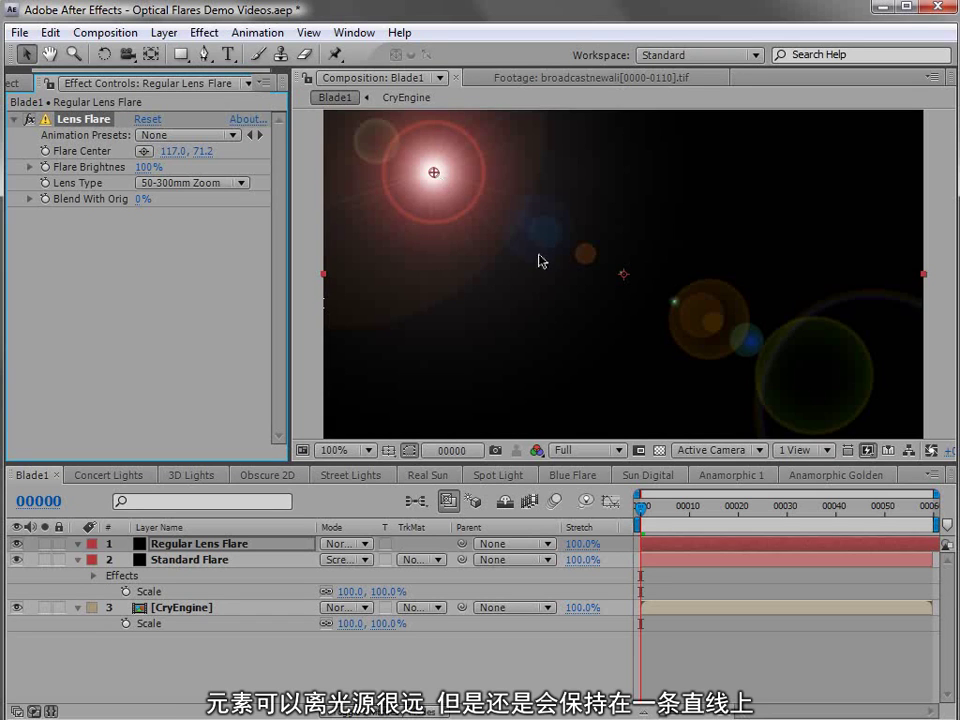
drag(437, 170, 437, 345)
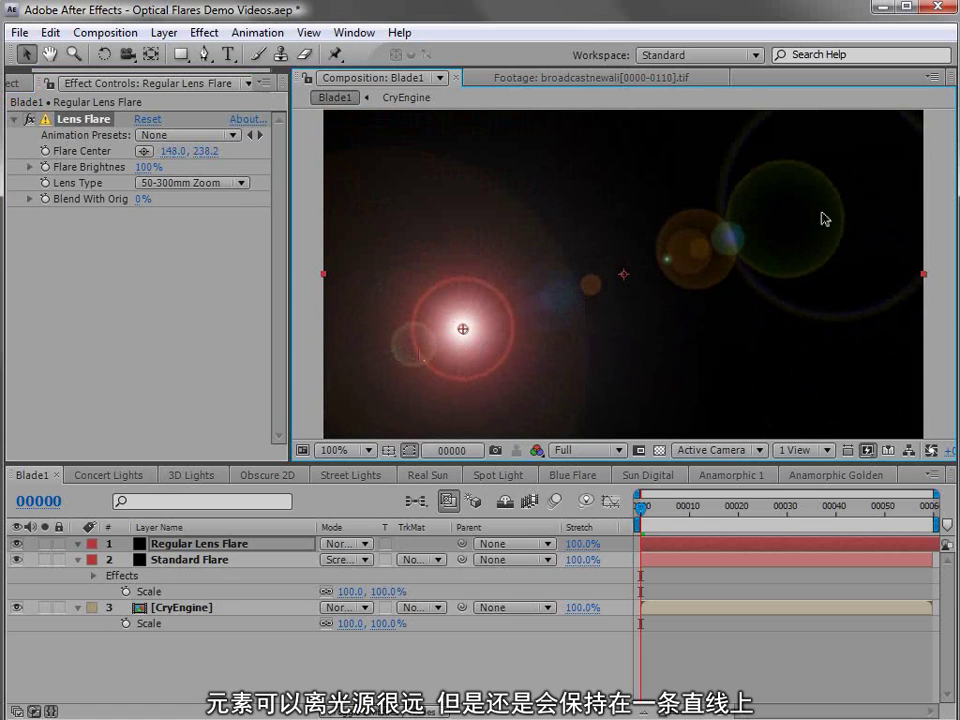
click(16, 545)
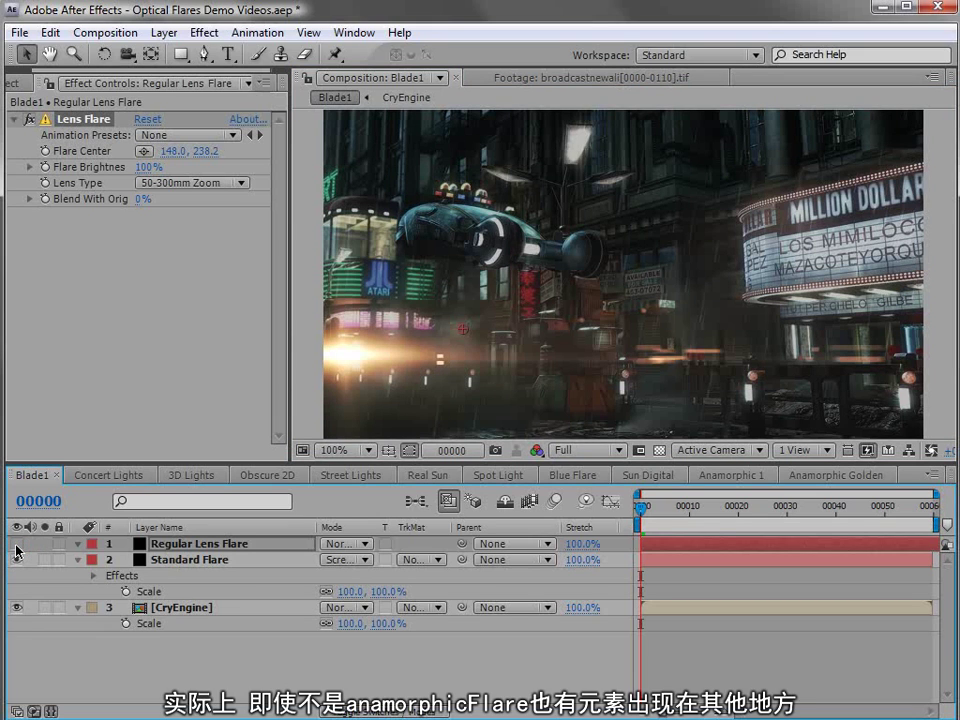
click(190, 560)
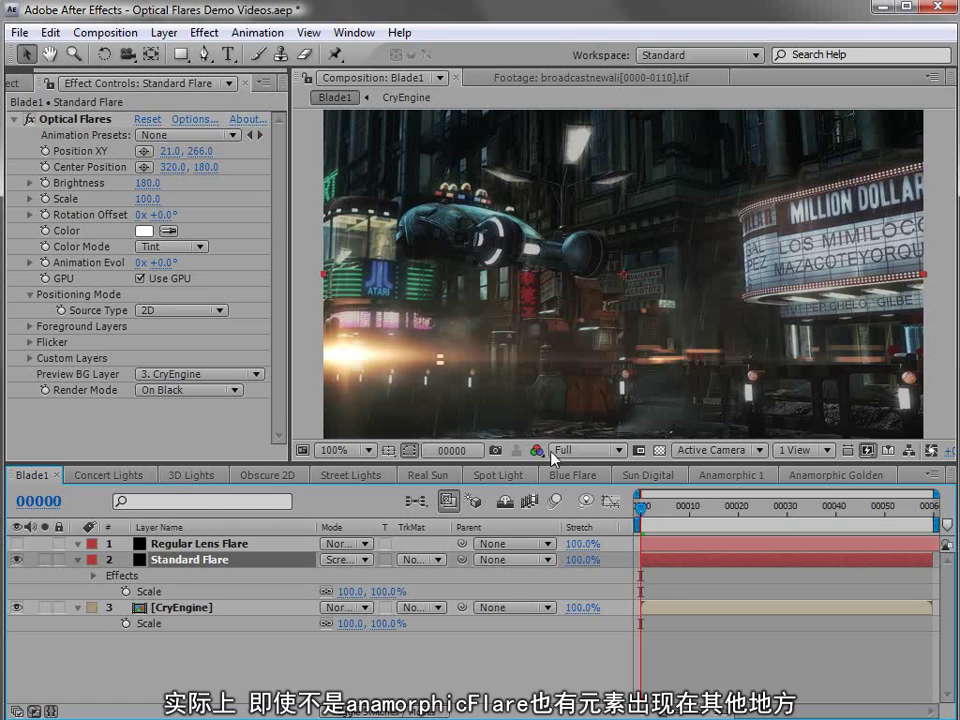
Step: Shift the Anamorphic Golden flare down and the Sun Digital flare right, ending in the Blue Flare comp
click(836, 476)
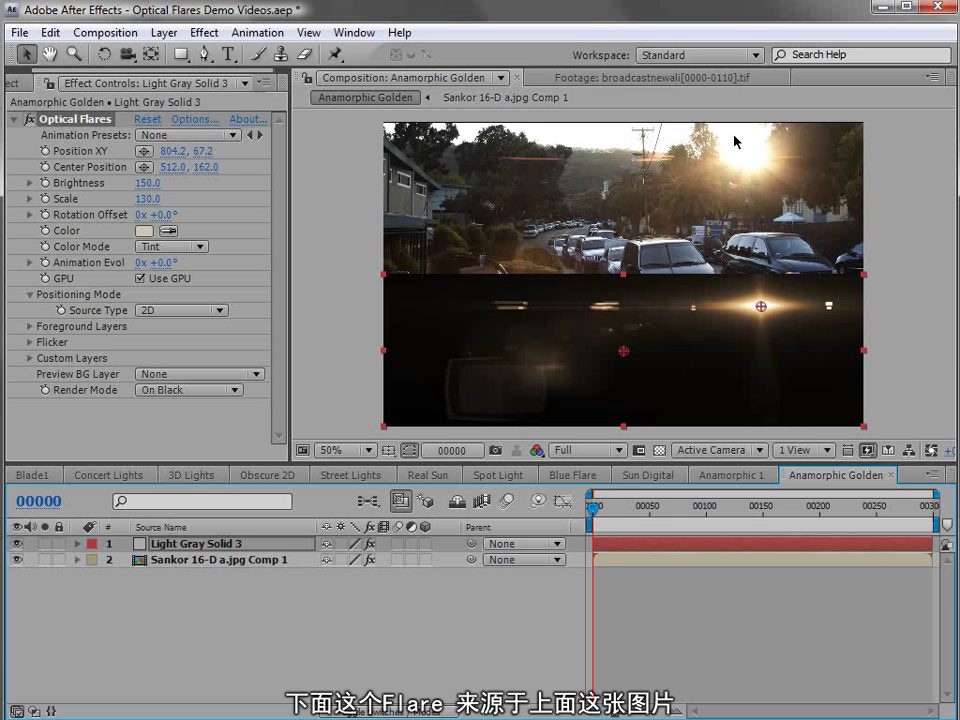
drag(759, 305, 783, 312)
click(726, 476)
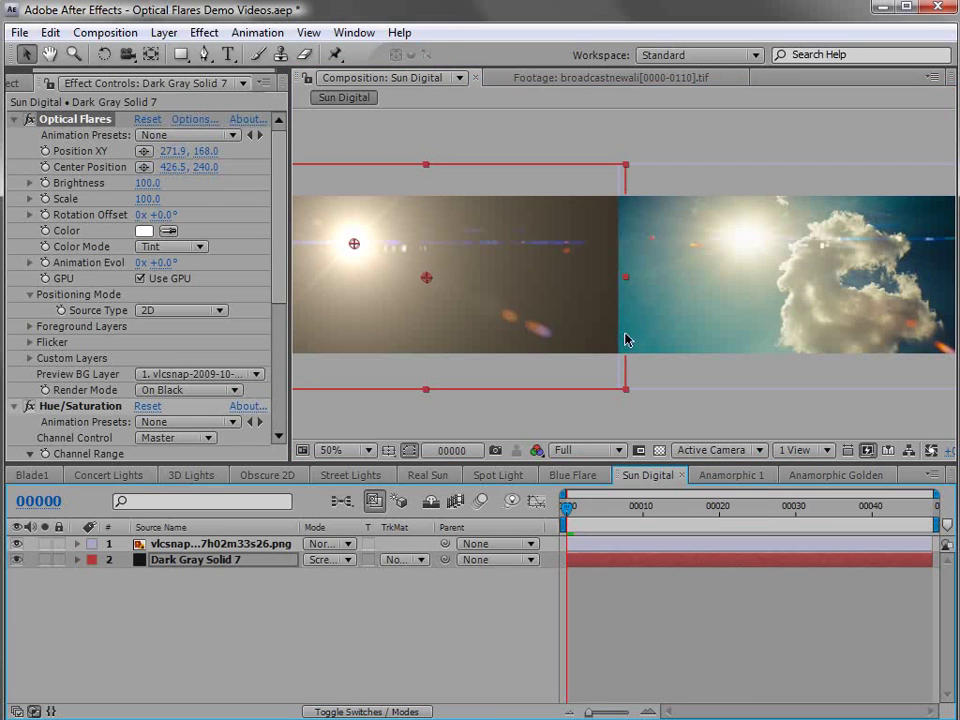
click(647, 476)
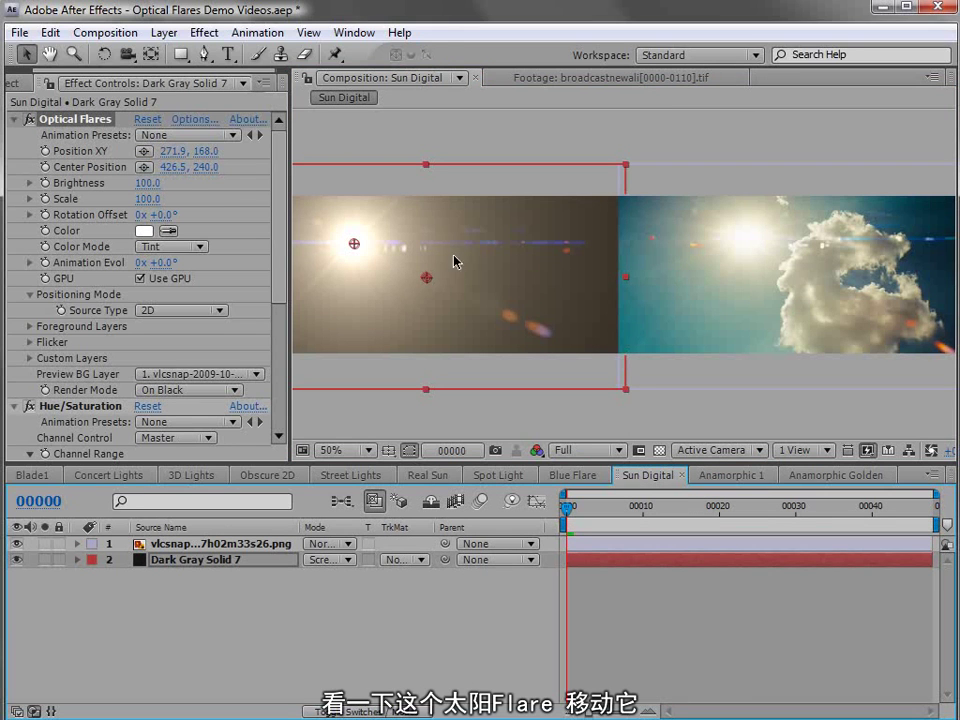
drag(355, 248, 550, 250)
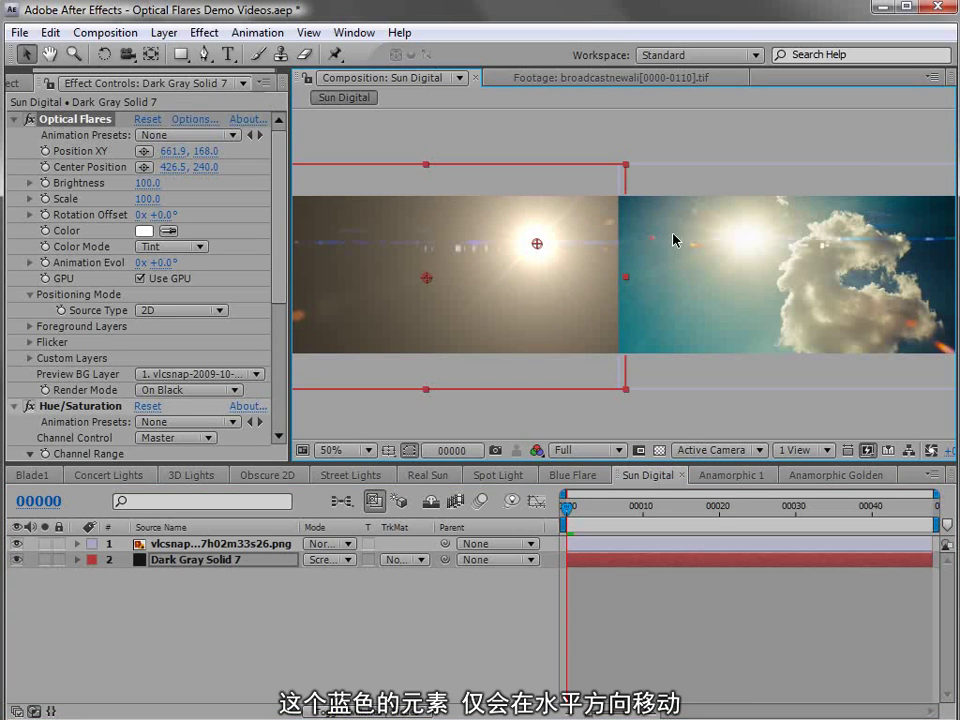
click(572, 475)
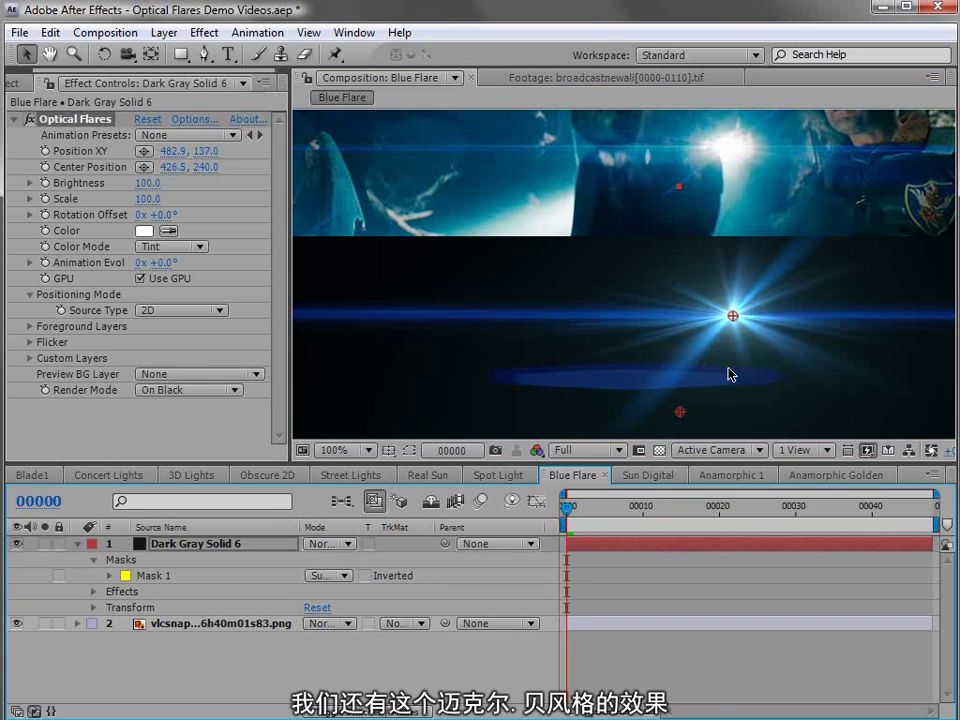
Step: Drag the blue flare to 434.9, 175.0 in the Blue Flare comp
drag(732, 318, 861, 317)
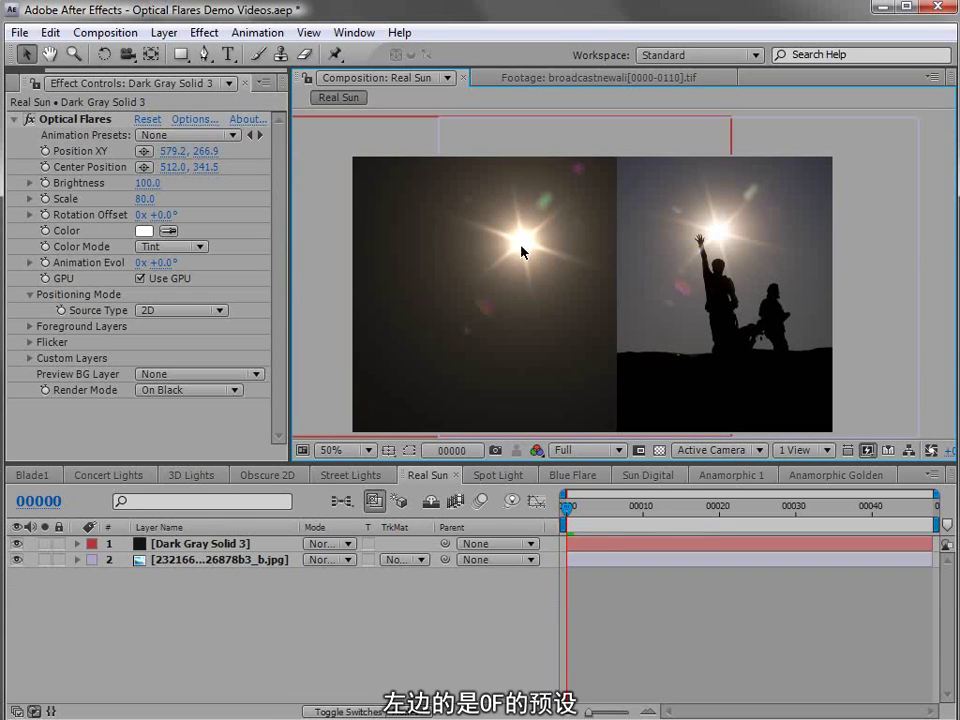
Step: Select the Dark Gray Solid 3 layer and return to the Blade1 comp
click(229, 543)
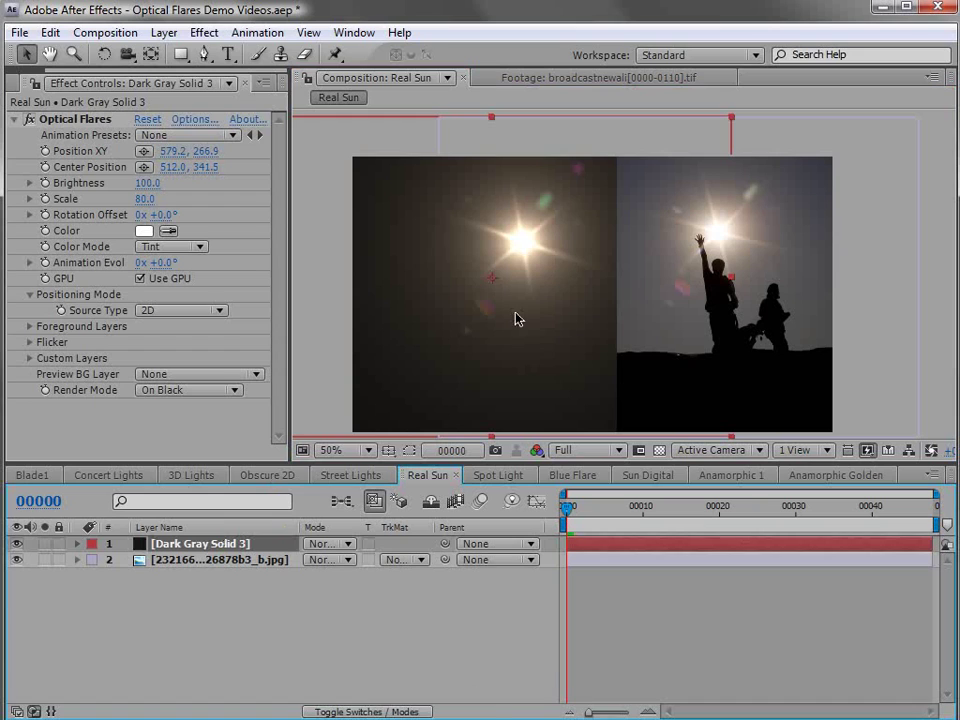
click(50, 100)
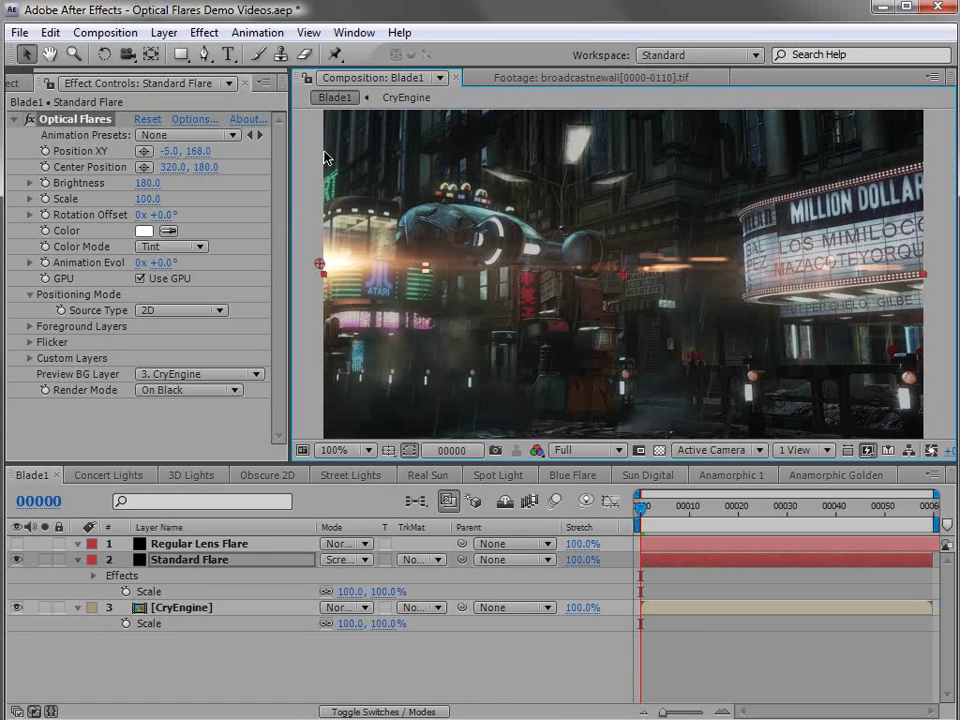
Step: Open the Optical Flares editor and clear all existing flare objects
click(194, 119)
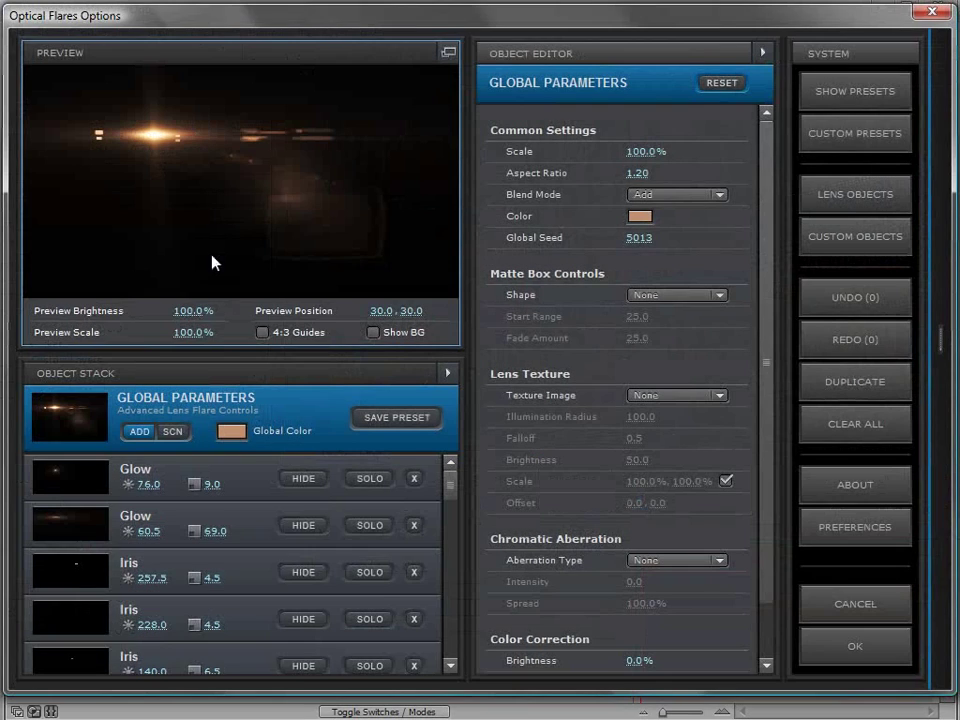
drag(377, 196, 95, 152)
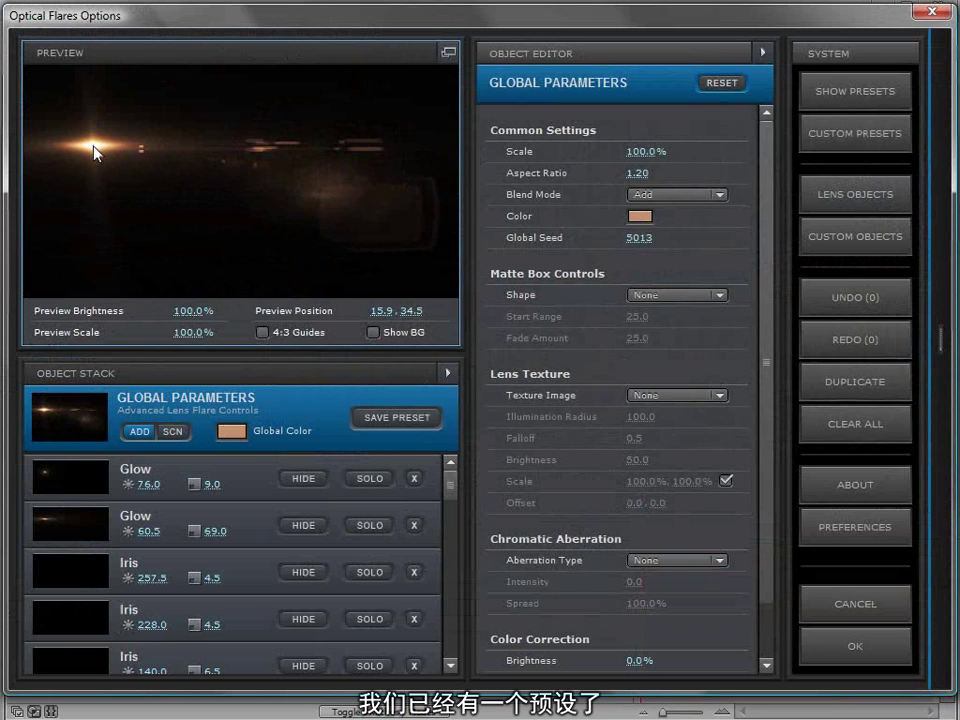
click(846, 424)
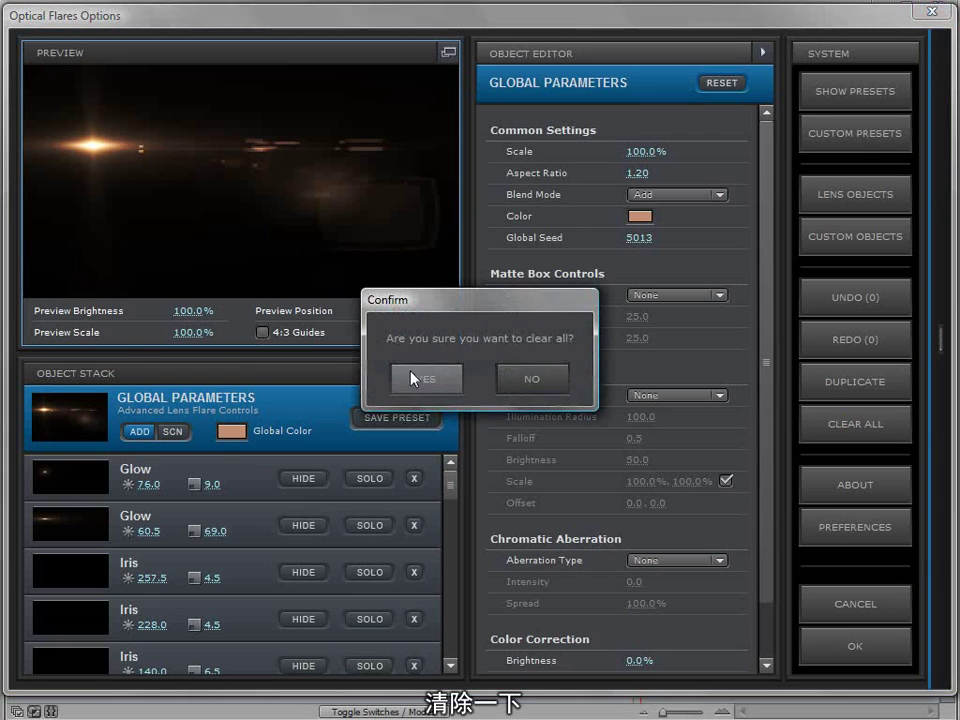
click(426, 380)
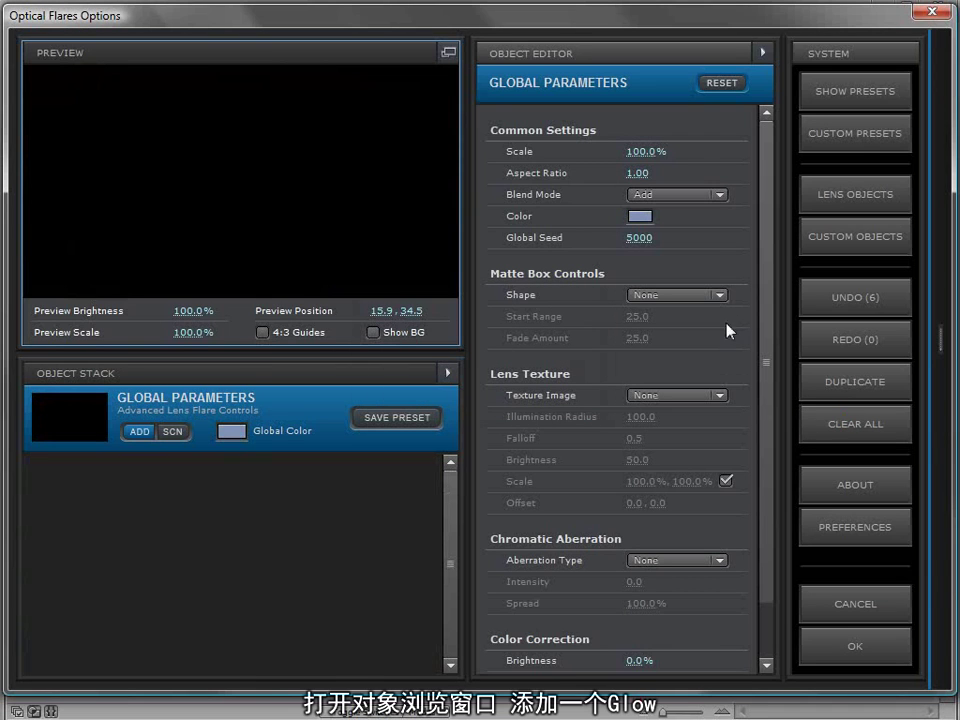
Step: Add a Glow and a Multi Iris from the Lens Objects browser
click(828, 210)
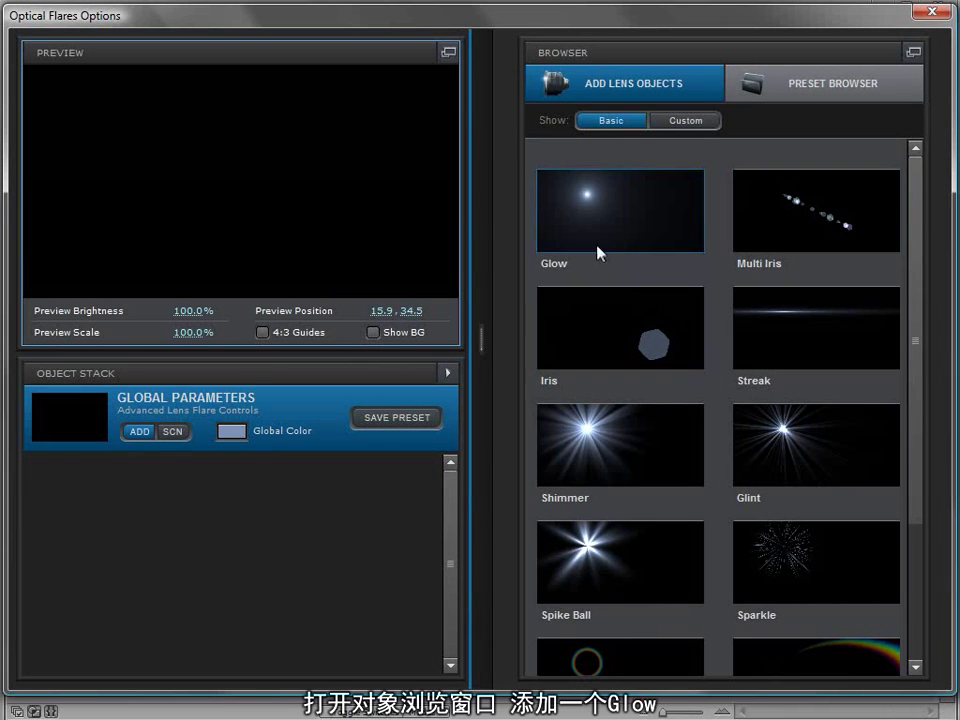
click(584, 224)
click(800, 232)
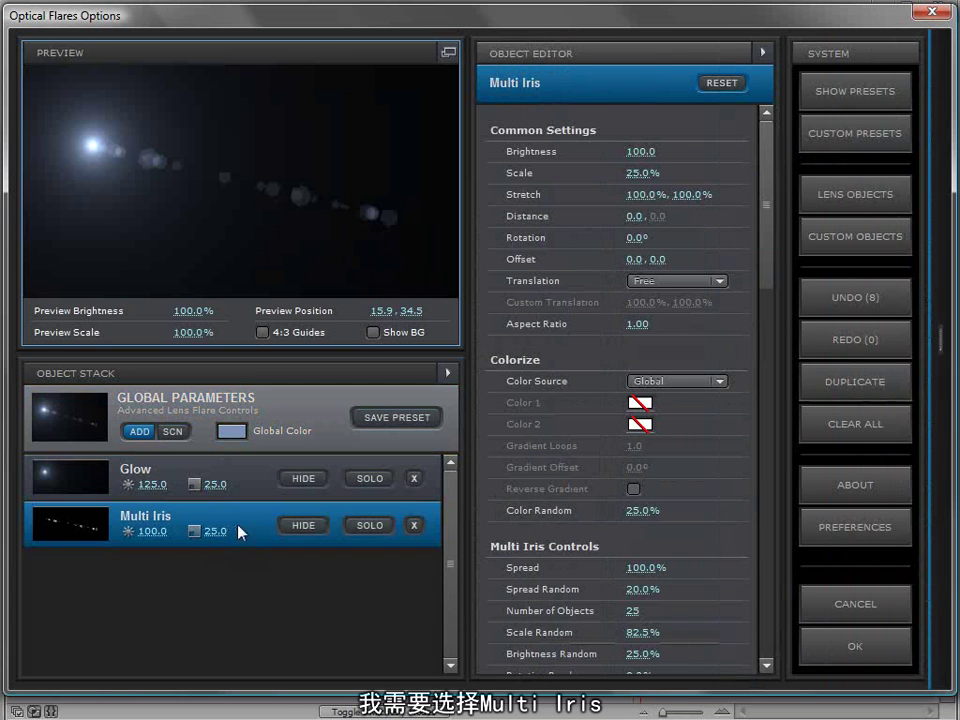
Step: Give the Multi Iris 4 polygon sides and a size of 141.5
drag(778, 203, 771, 317)
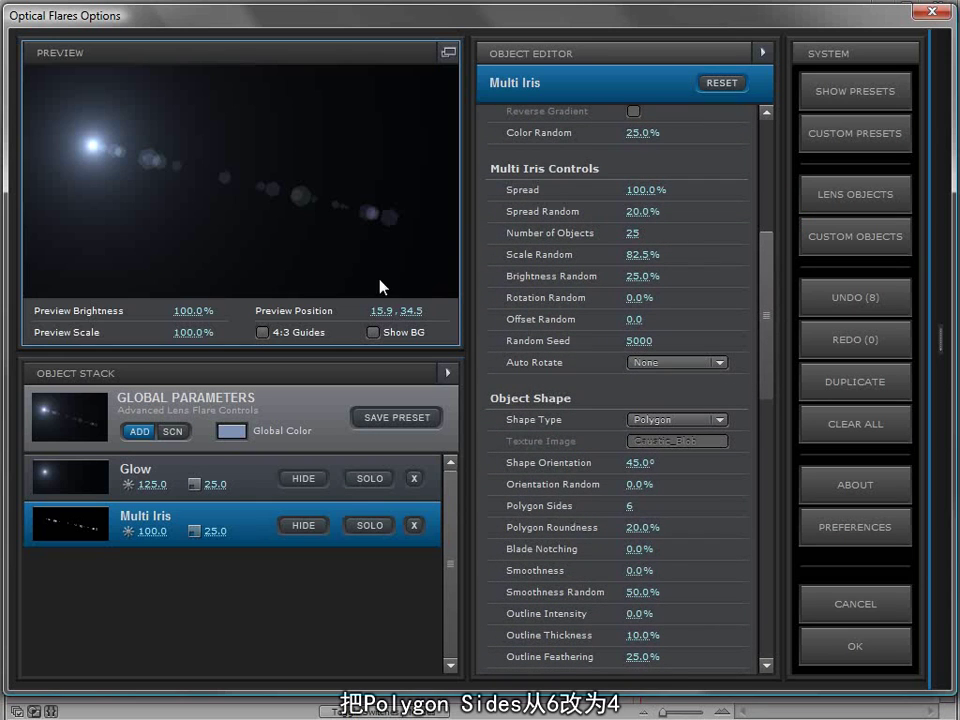
drag(217, 537, 432, 521)
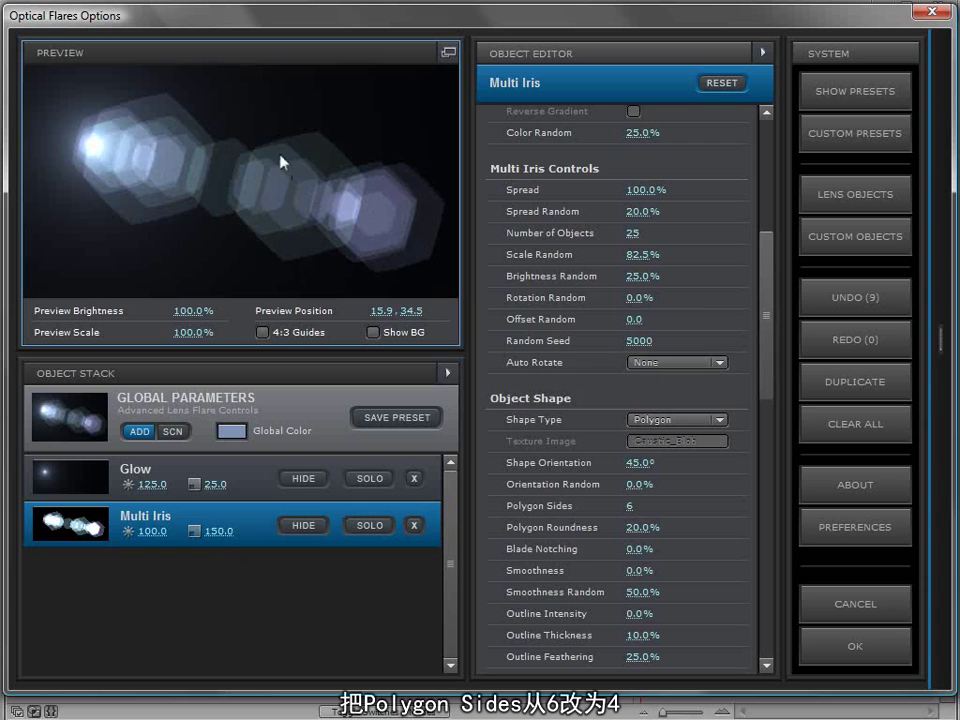
click(632, 507)
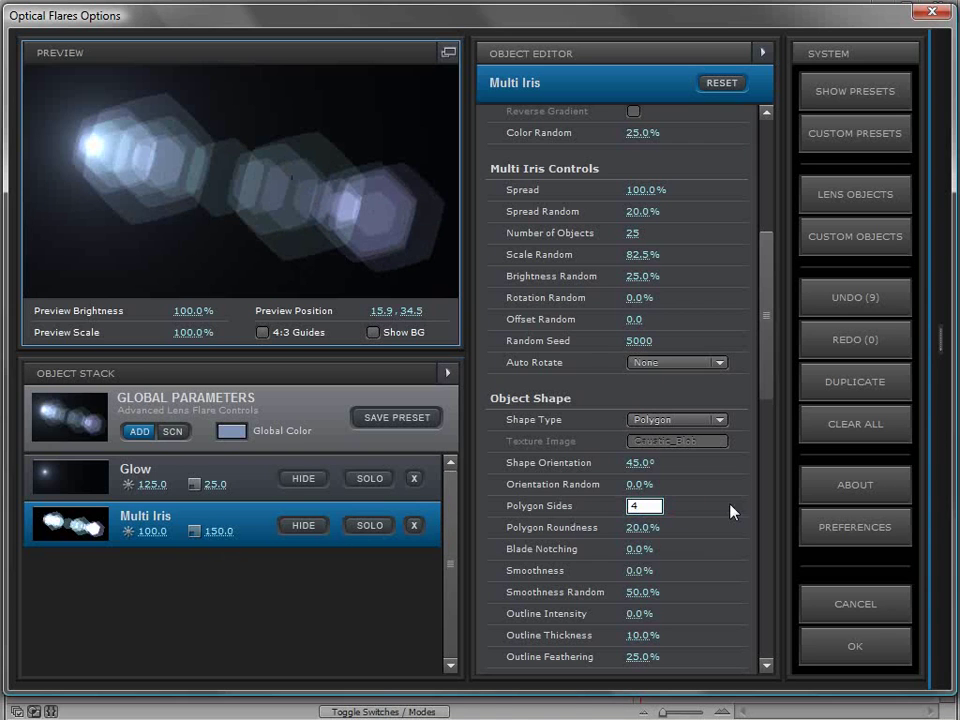
text(4)
key(Return)
drag(116, 178, 79, 182)
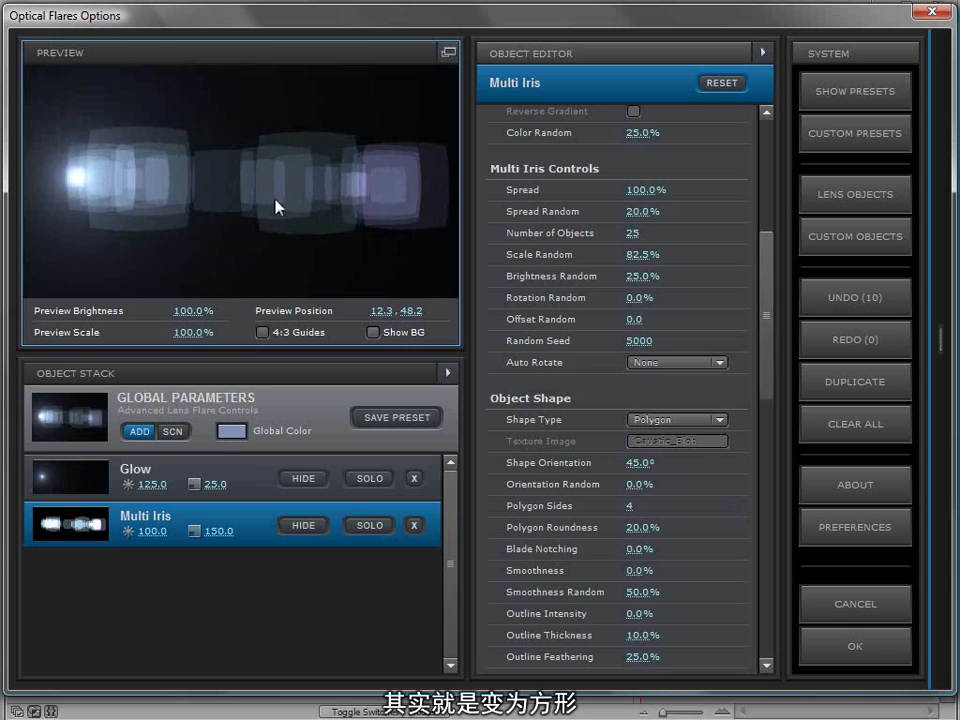
drag(219, 537, 210, 549)
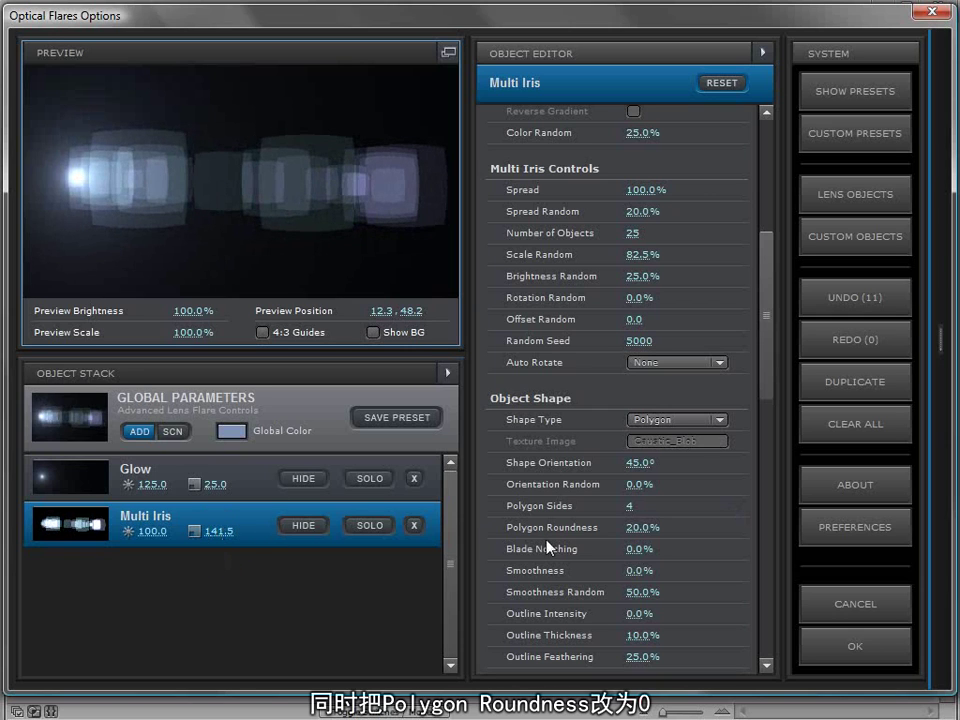
Step: Set the Multi Iris Polygon Roundness to 0% for sharp square corners
click(634, 533)
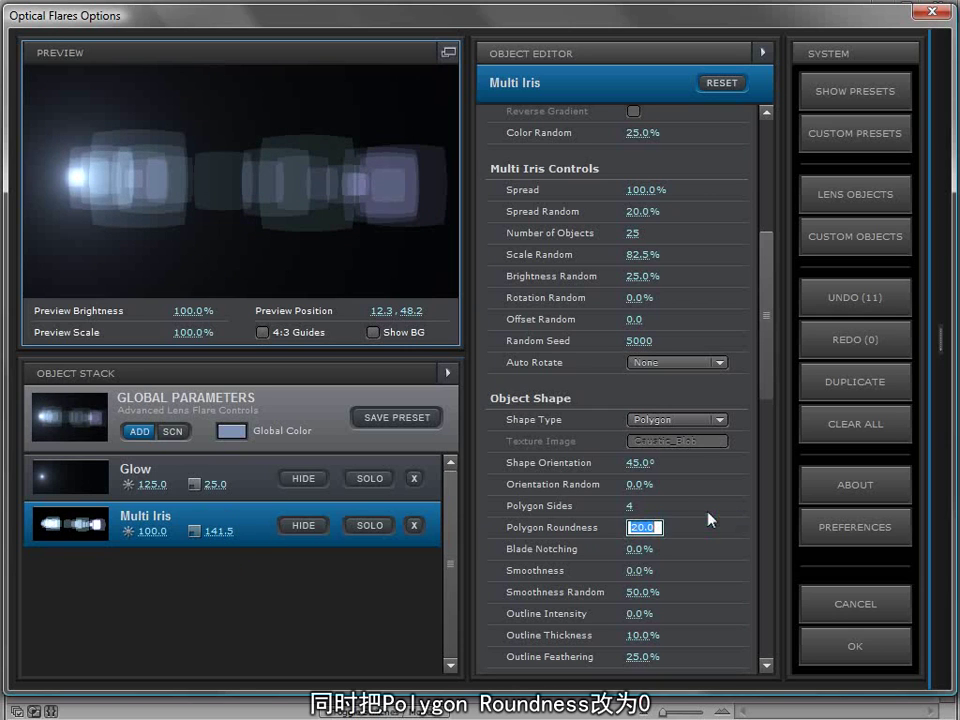
text(0)
key(Return)
mouse_move(633, 530)
mouse_down()
mouse_move(671, 534)
mouse_move(793, 514)
mouse_move(626, 549)
mouse_up()
click(645, 527)
text(0)
key(Return)
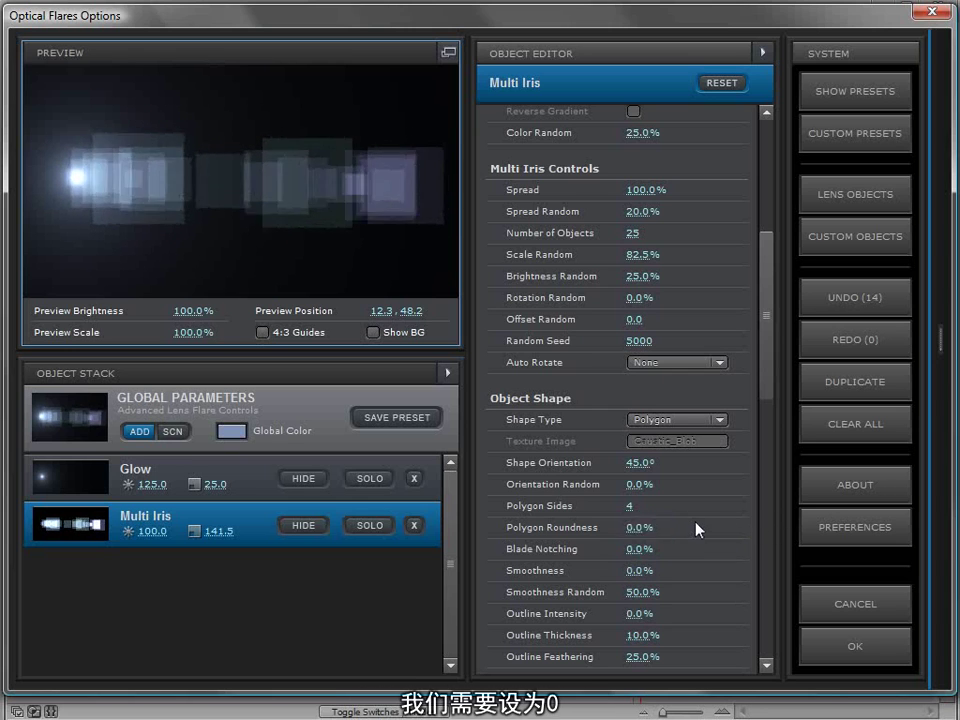
Step: Flatten the Multi Iris with 15.5% Stretch Y and 101% Scale
drag(768, 398, 759, 268)
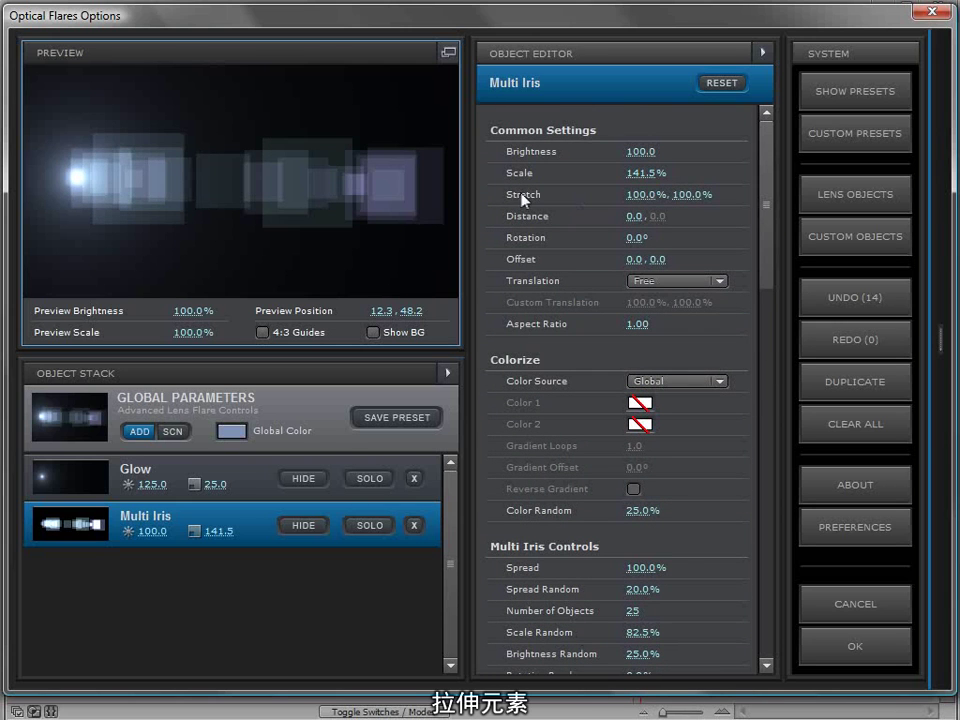
drag(185, 140, 147, 121)
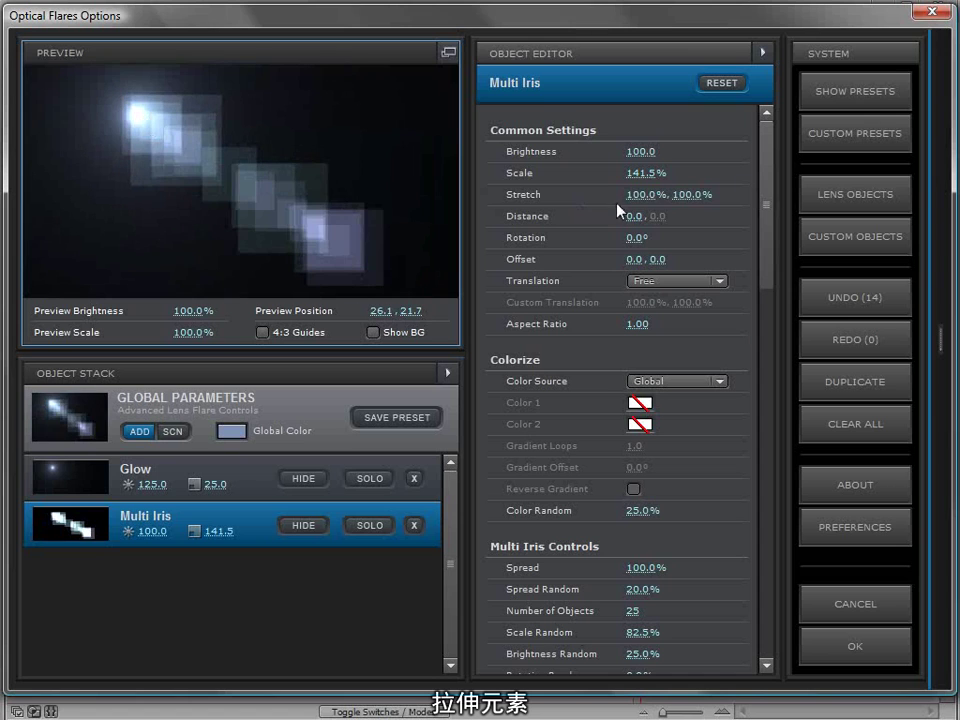
drag(683, 195, 546, 218)
drag(246, 156, 80, 160)
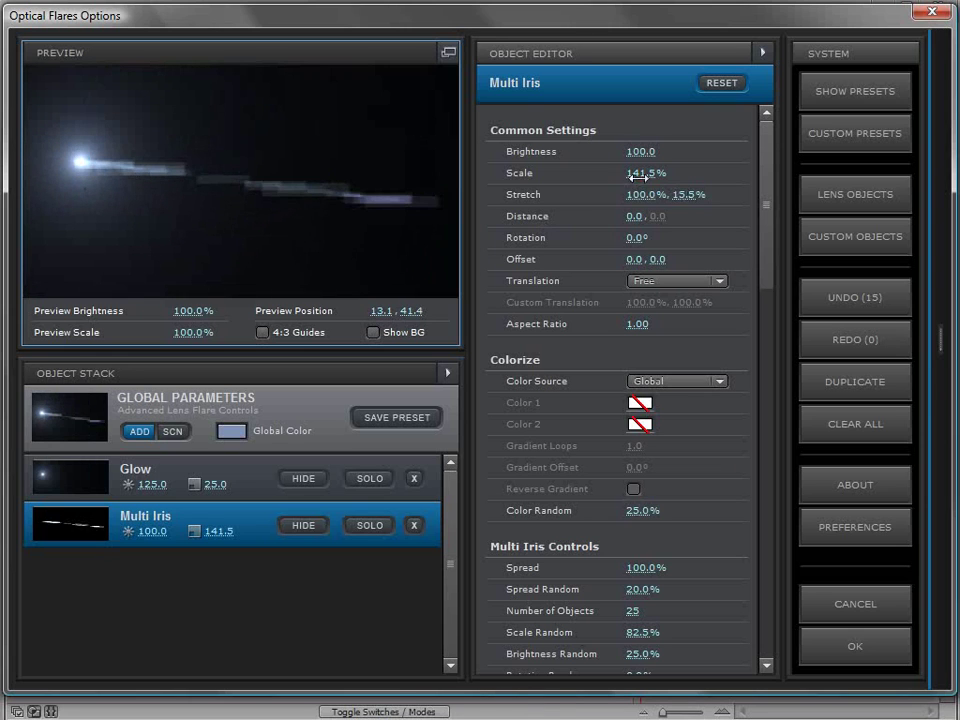
drag(637, 176, 571, 193)
click(113, 127)
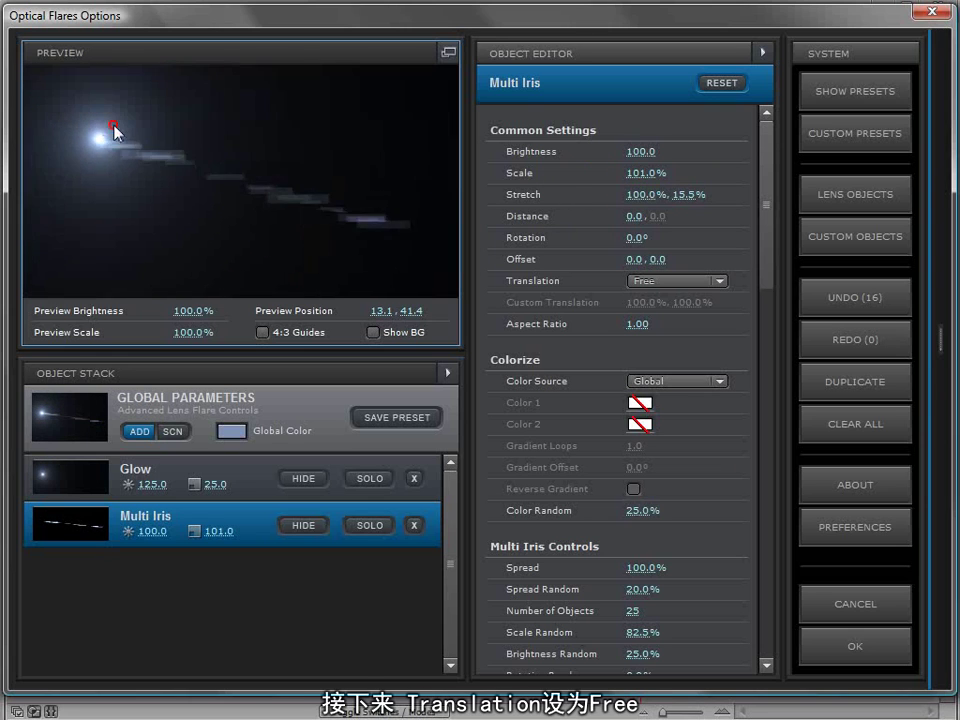
drag(115, 131, 135, 113)
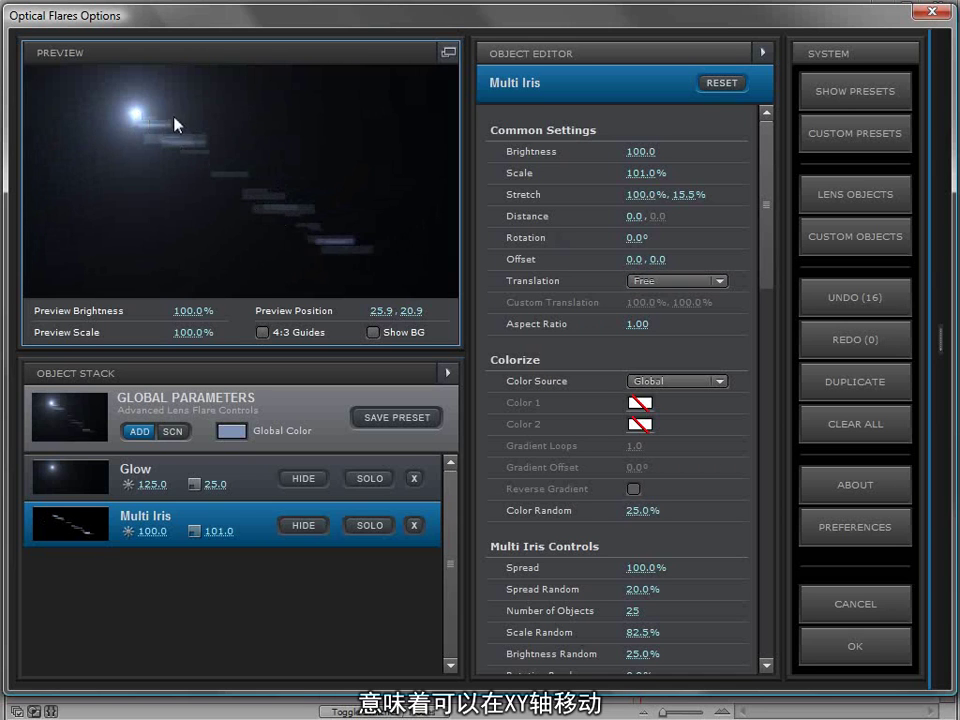
drag(175, 124, 114, 127)
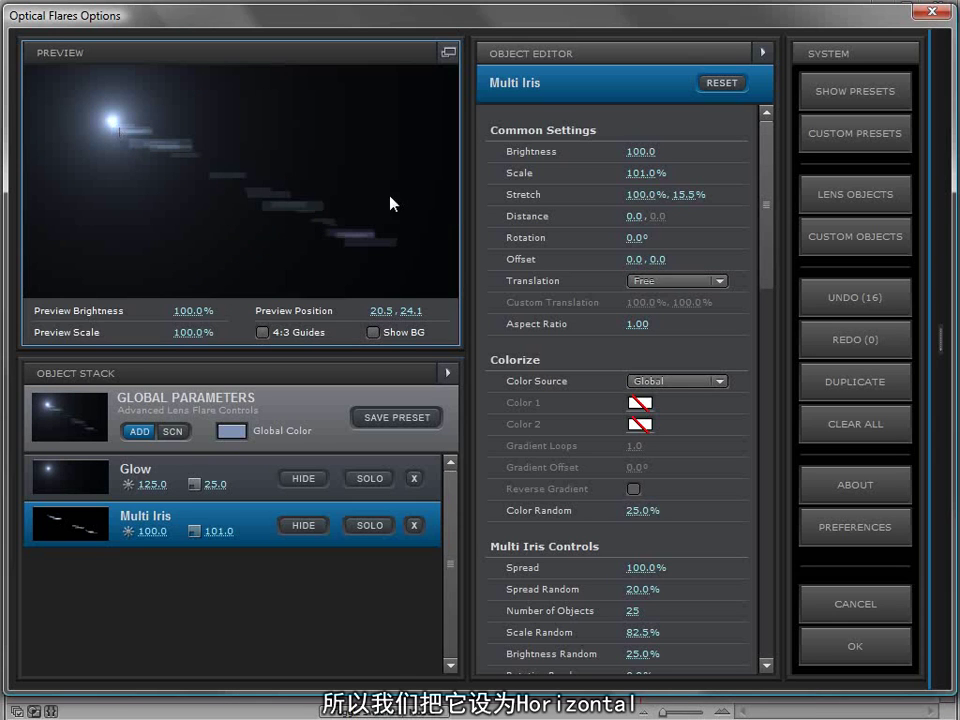
Step: Set the Multi Iris Translation to Horizontal and test it in the preview
click(677, 281)
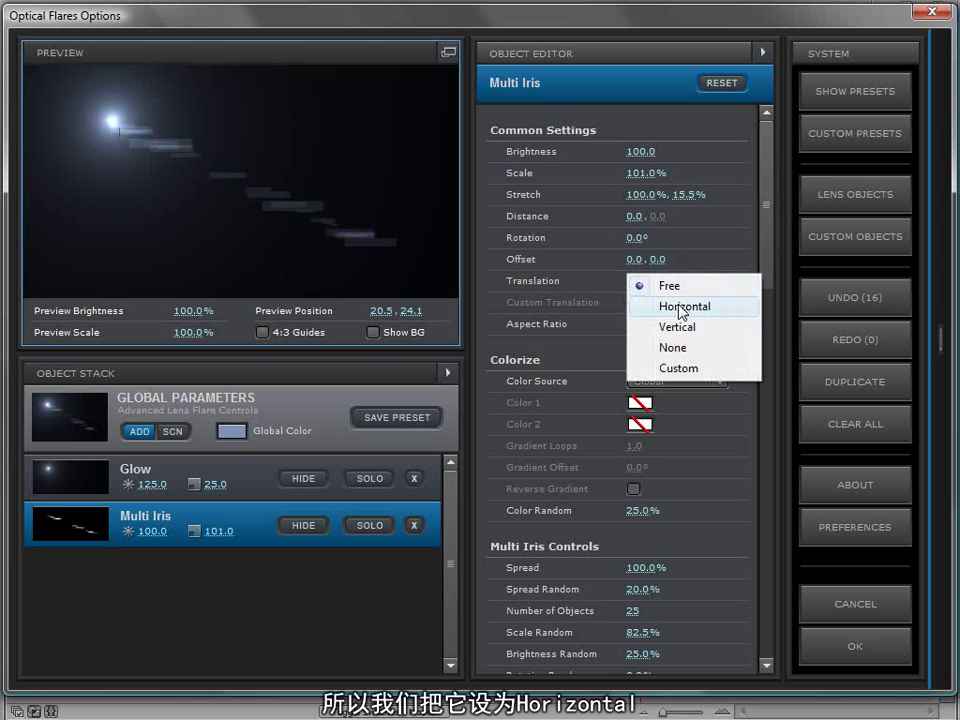
click(703, 310)
click(91, 174)
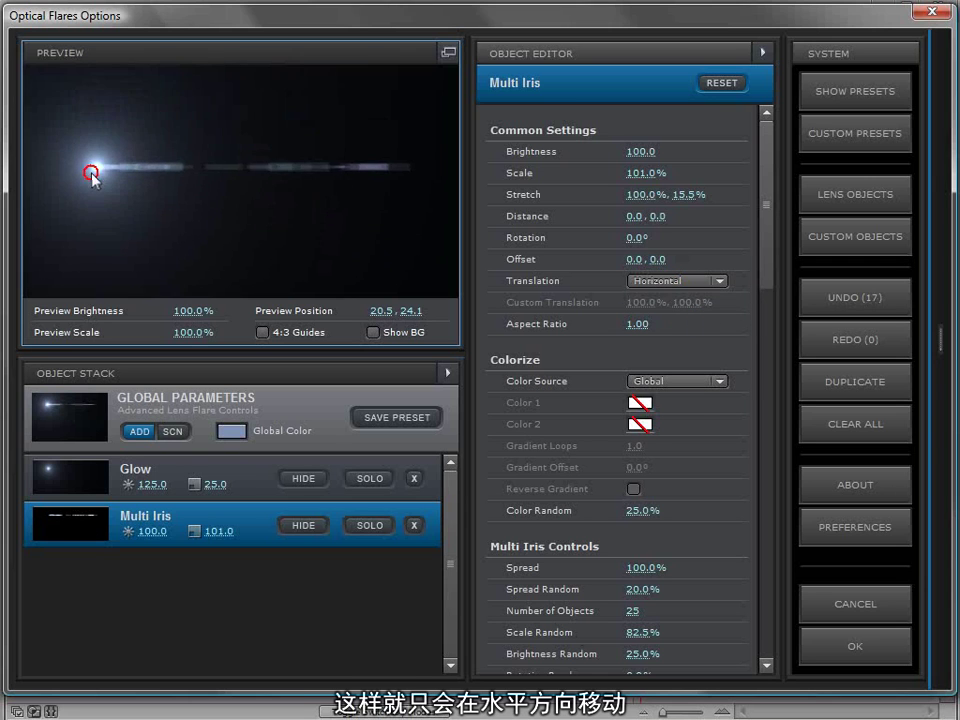
drag(91, 174, 68, 176)
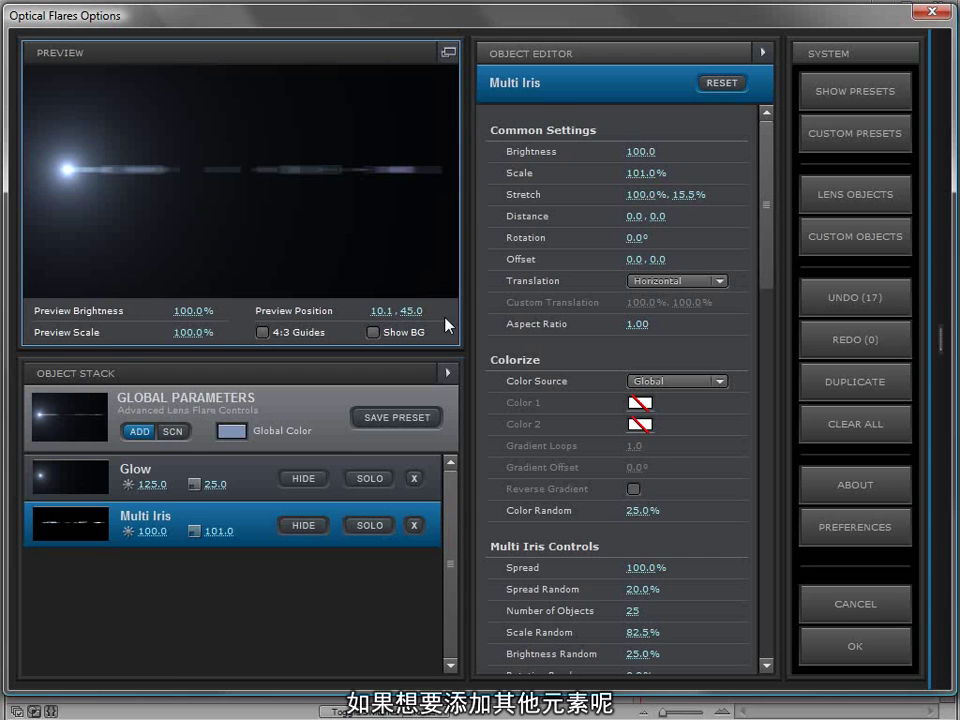
Step: Add an Iris with aspect ratio 2.40 and 49.5% Stretch Y
click(855, 194)
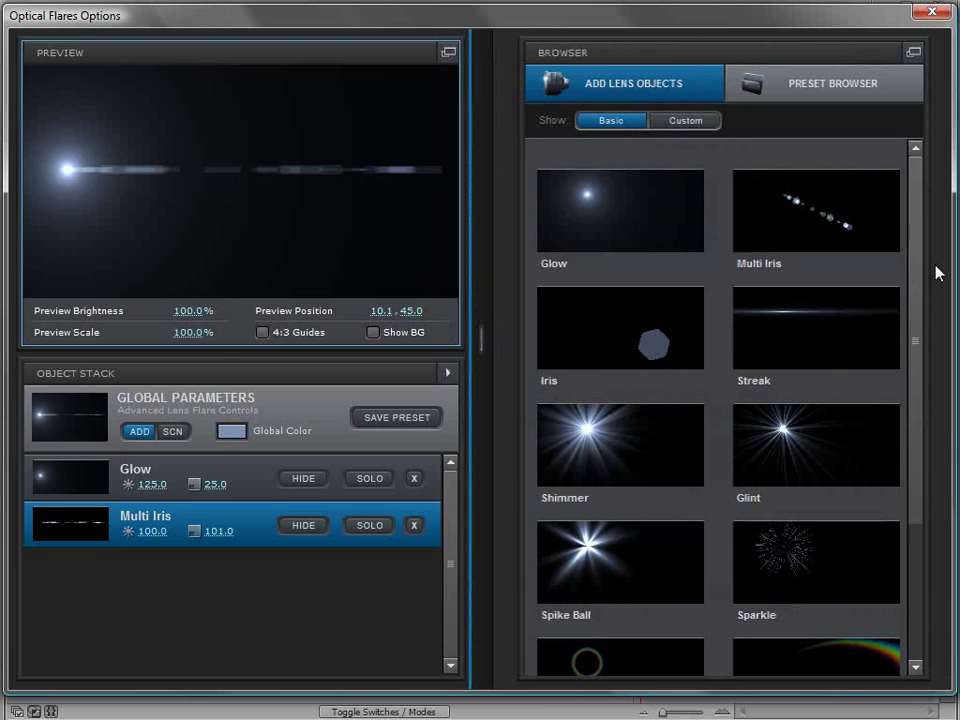
click(604, 337)
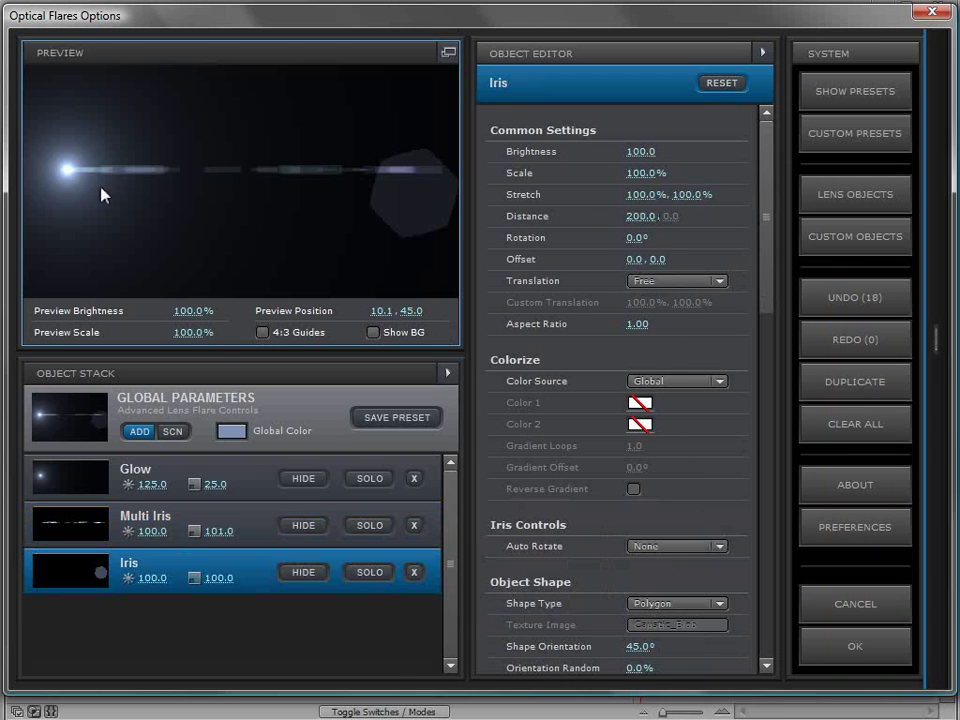
drag(101, 193, 103, 150)
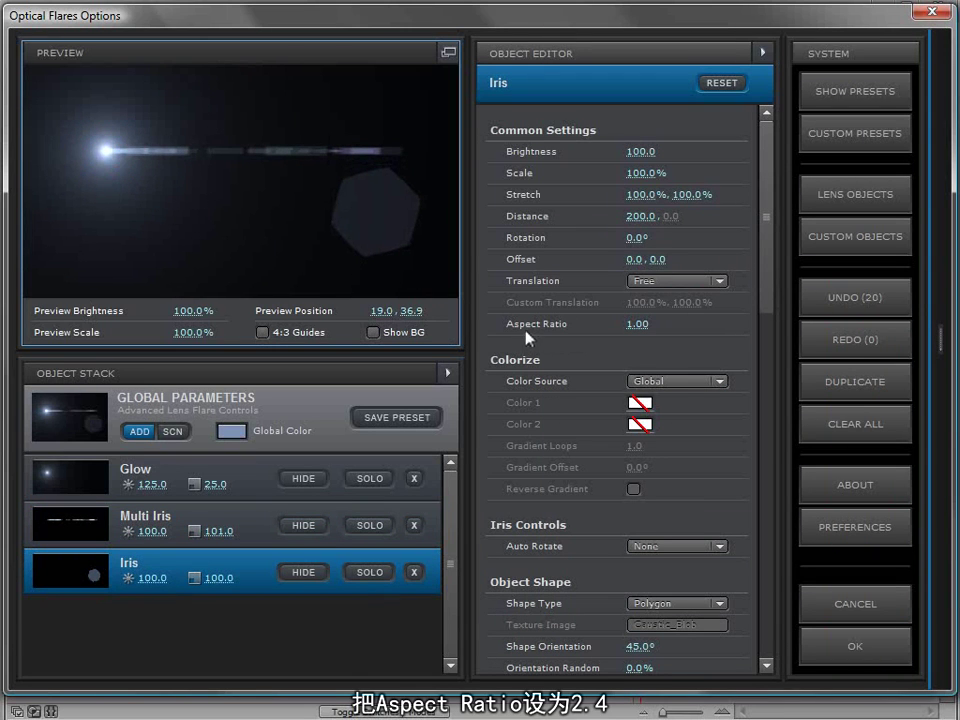
click(637, 324)
text(2.4)
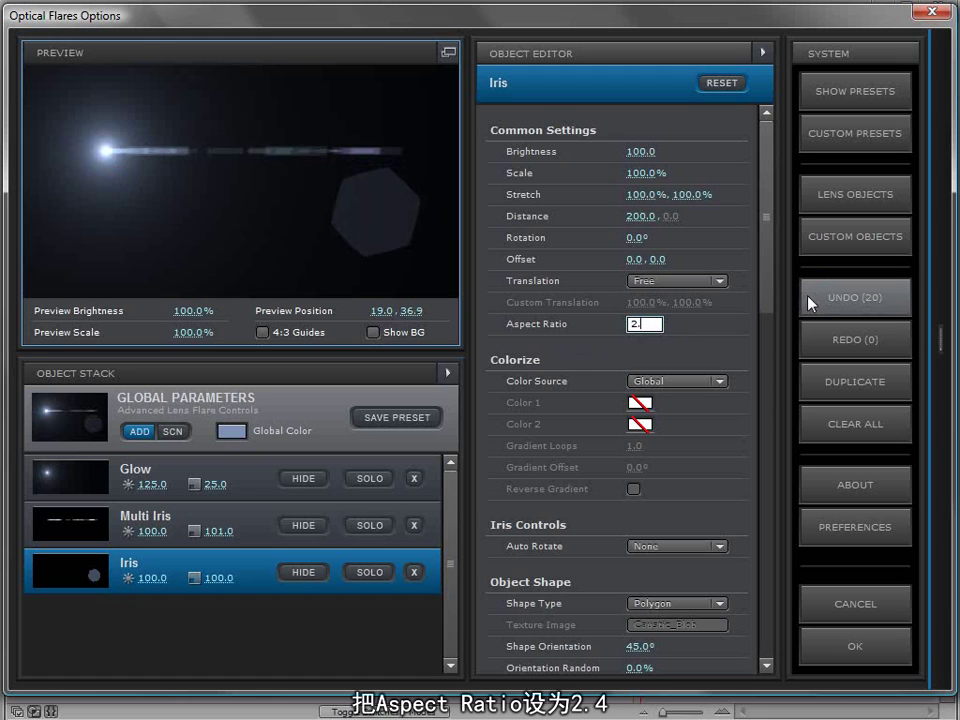
key(Return)
drag(111, 200, 127, 132)
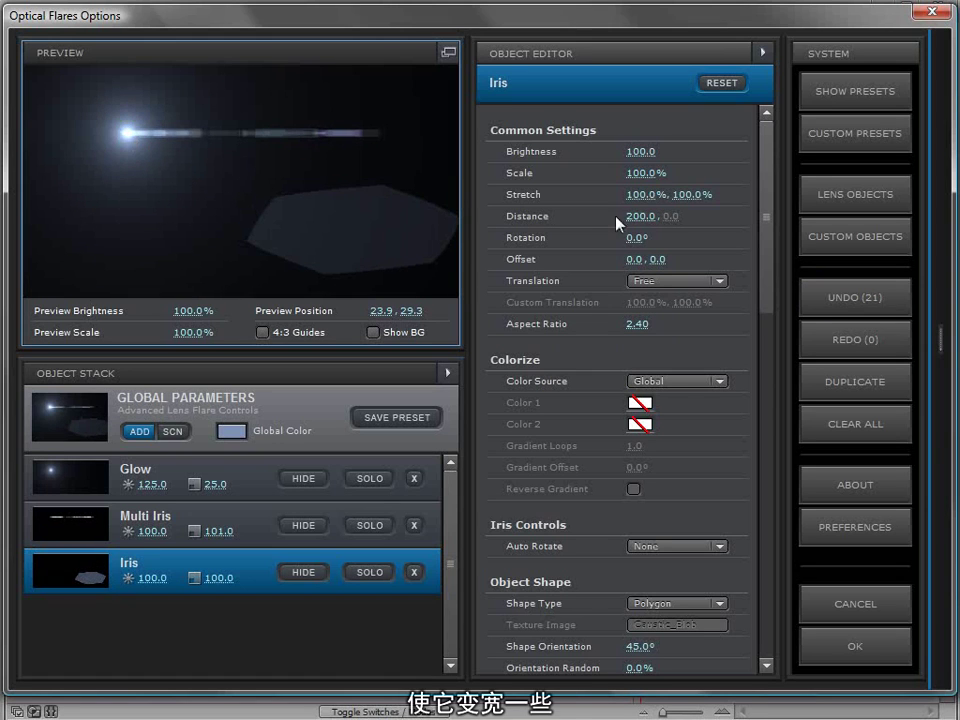
drag(690, 194, 621, 215)
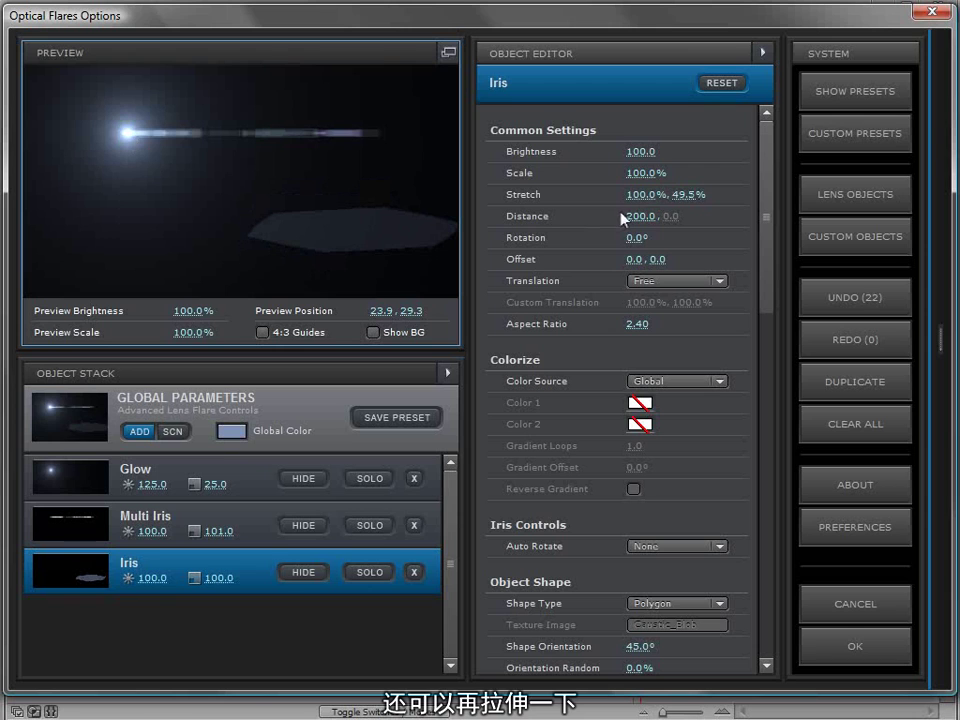
Step: Tint the Iris a custom blue and set its brightness to 128
click(639, 404)
click(723, 386)
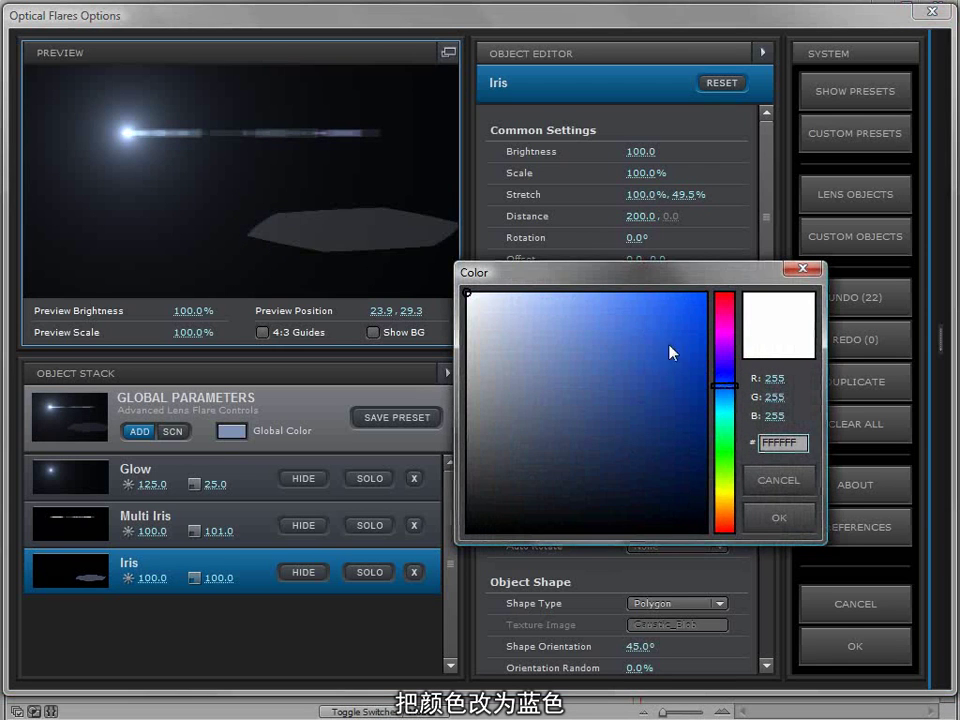
click(658, 336)
click(680, 314)
click(779, 518)
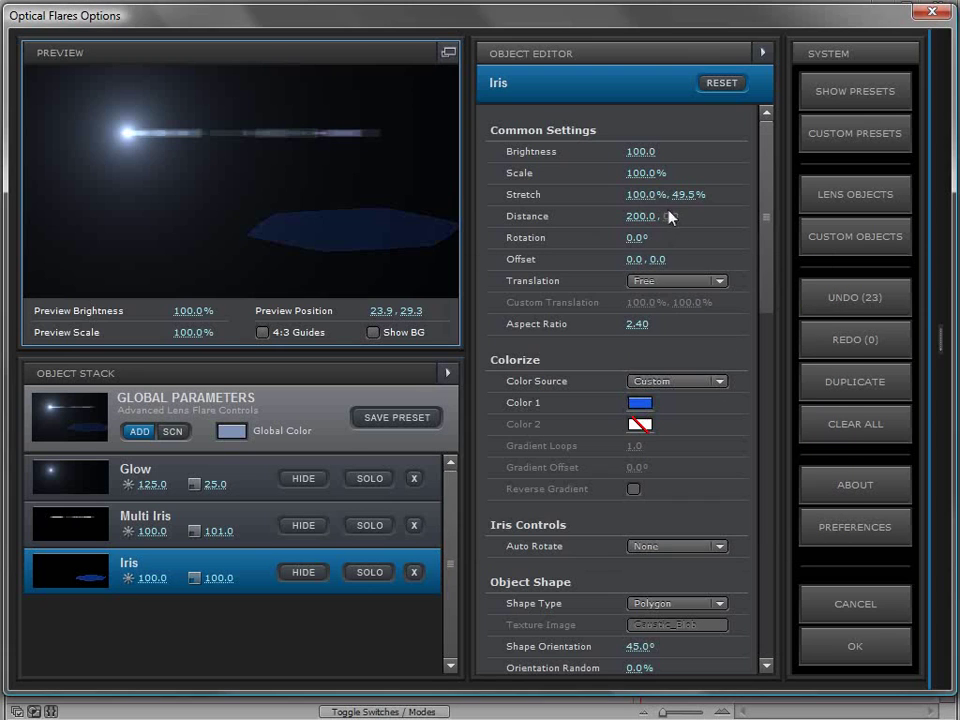
click(640, 151)
text(128)
key(Return)
click(110, 155)
drag(110, 157, 82, 154)
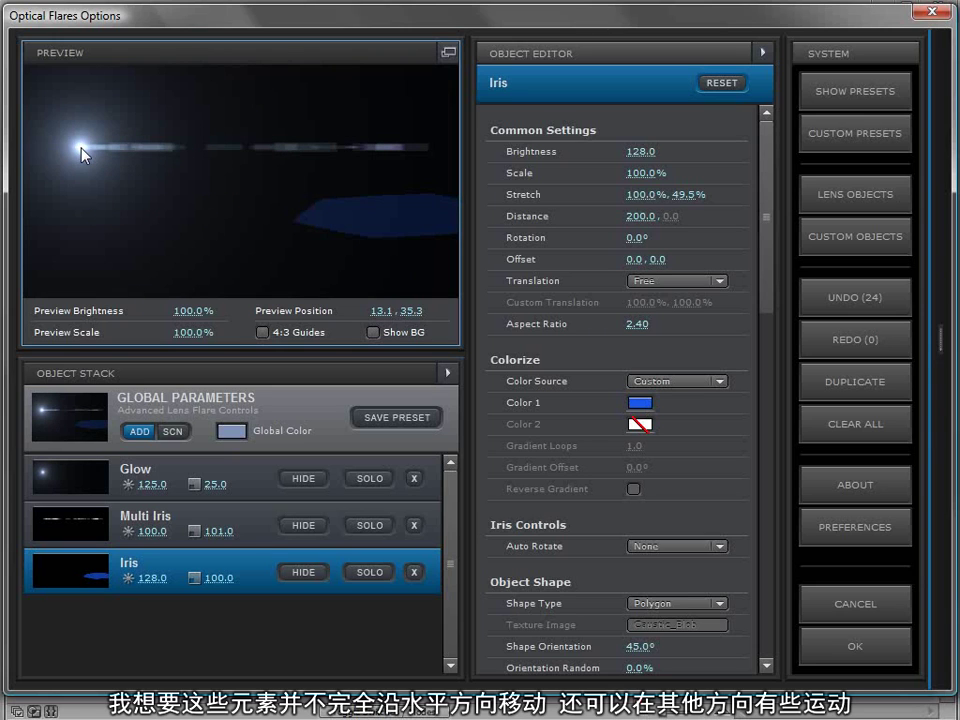
Step: Try Horizontal translation on the Iris, then switch it to Custom translation
click(677, 281)
click(675, 304)
drag(81, 146, 100, 150)
click(672, 283)
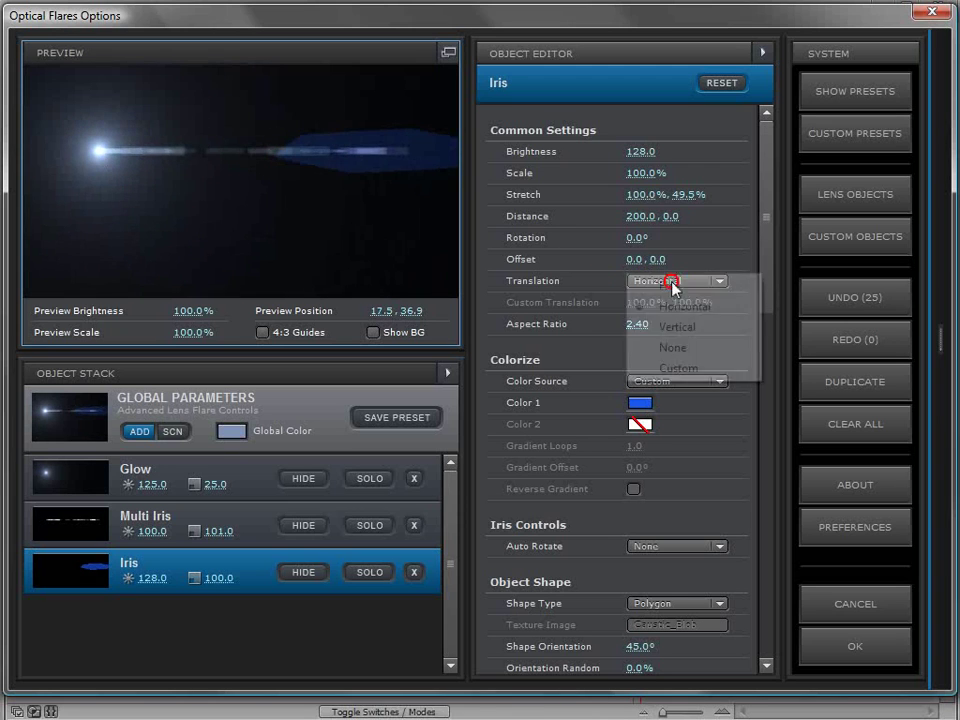
click(672, 368)
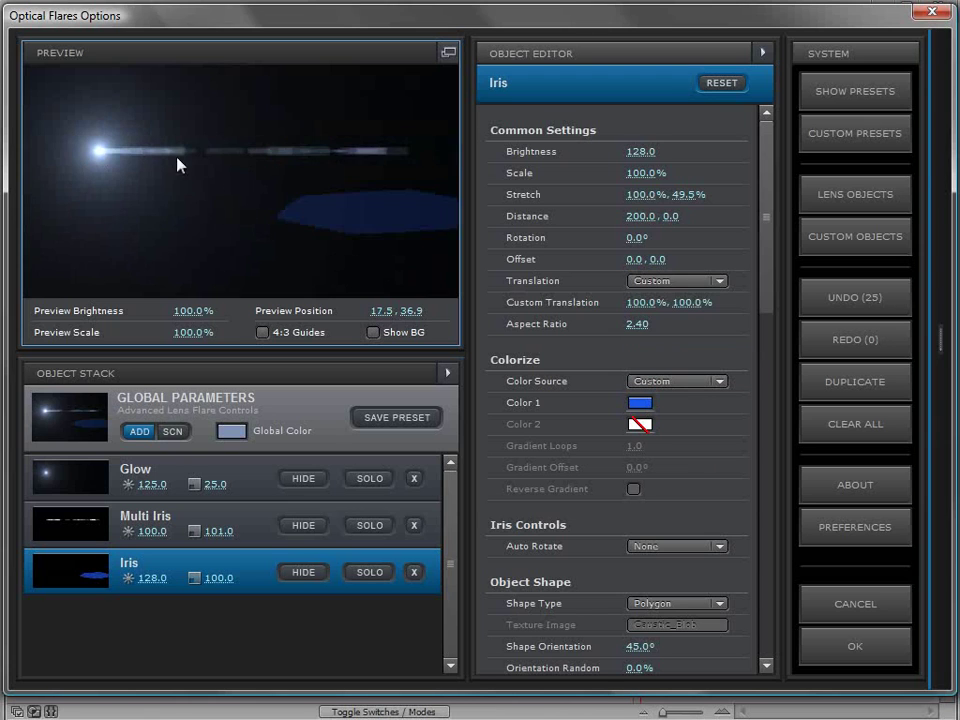
drag(178, 165, 143, 122)
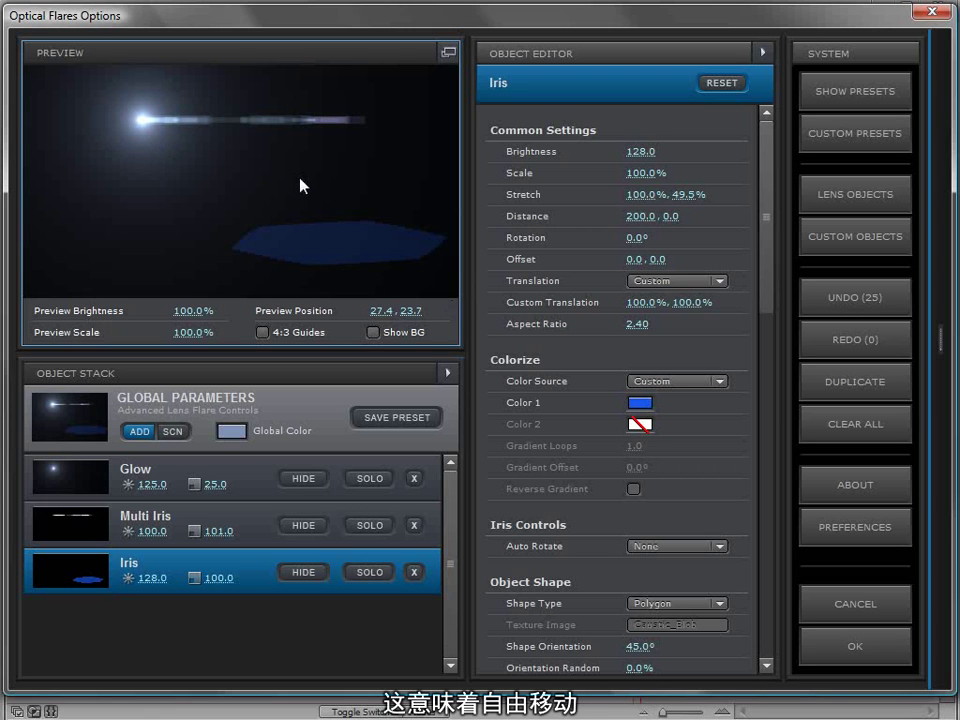
mouse_move(146, 137)
mouse_down()
mouse_move(124, 227)
mouse_move(130, 240)
mouse_move(300, 251)
mouse_move(365, 160)
mouse_move(131, 135)
mouse_up()
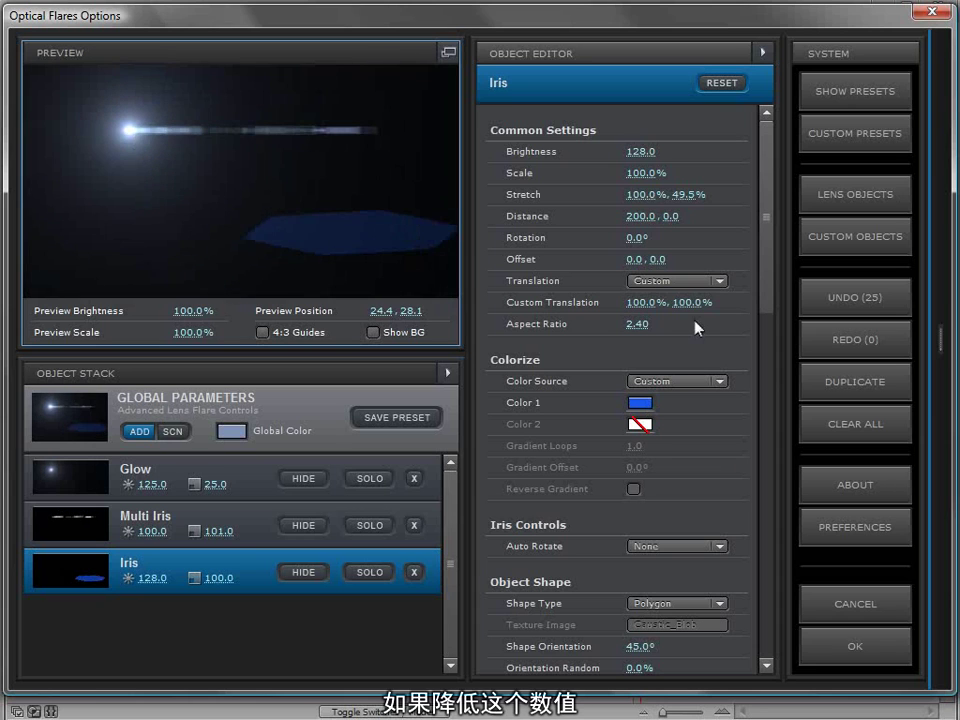
Step: Set the Iris Custom Translation vertical value to 30% and check the motion
drag(693, 307, 561, 332)
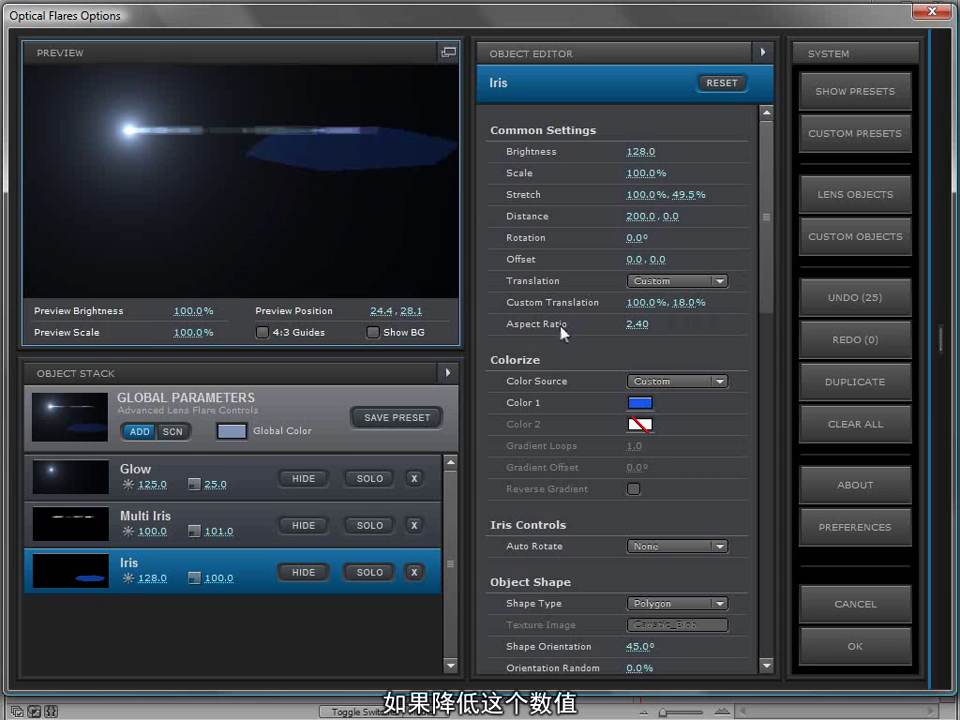
drag(133, 163, 86, 97)
drag(700, 302, 722, 302)
mouse_move(128, 121)
mouse_down()
mouse_move(94, 167)
mouse_move(103, 281)
mouse_move(420, 259)
mouse_move(441, 111)
mouse_up()
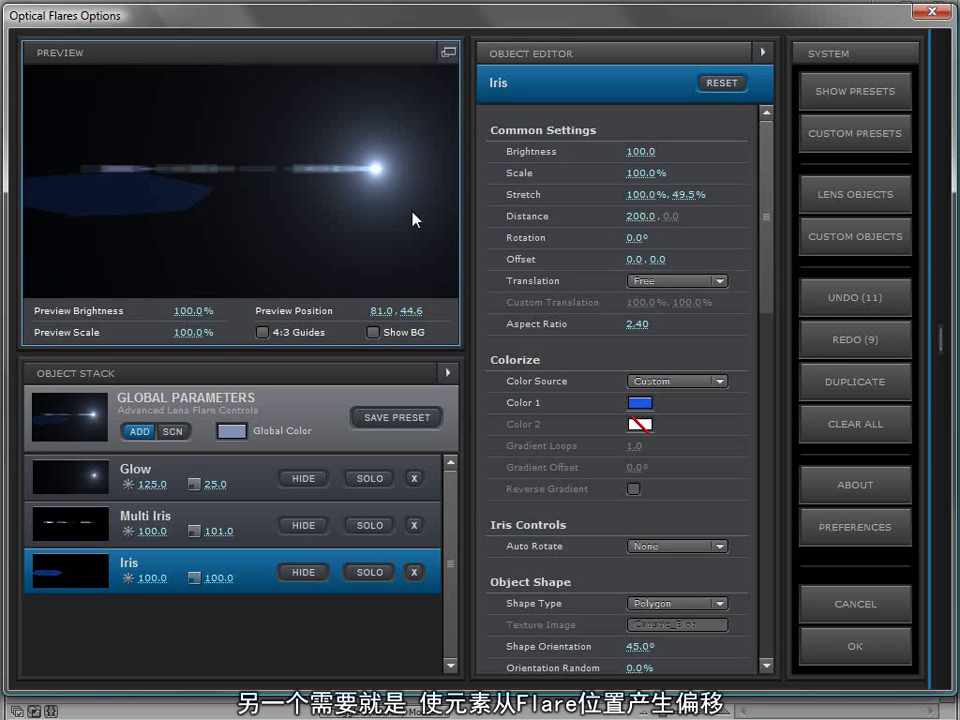
Step: Shrink the Multi Iris to 76.5% scale and raise its brightness to 255.5
drag(377, 173, 383, 206)
click(250, 518)
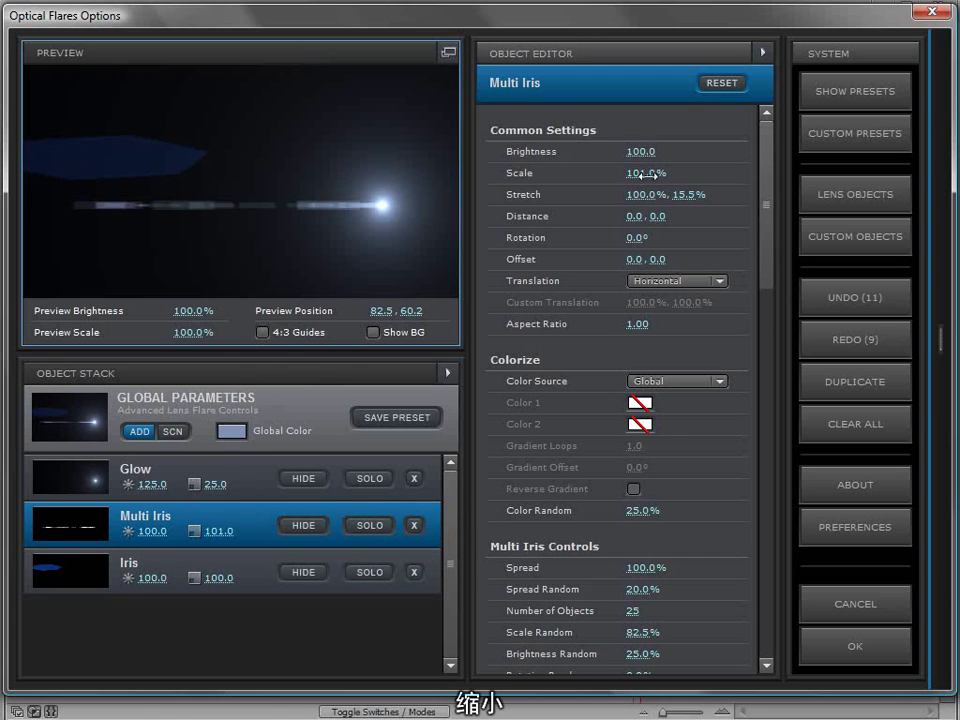
drag(628, 174, 560, 212)
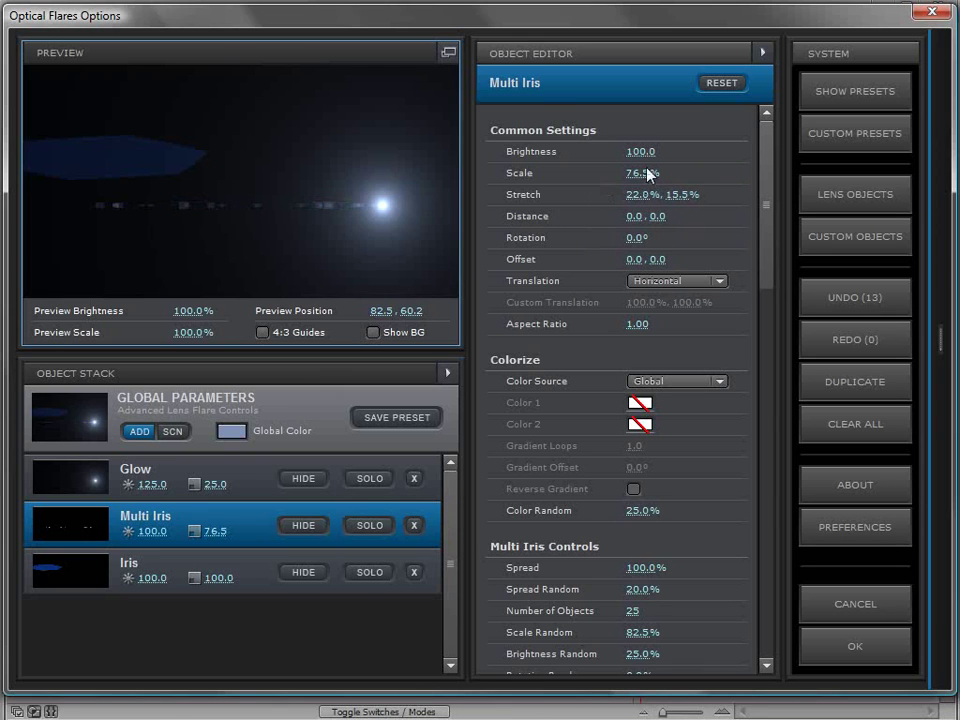
drag(655, 152, 926, 154)
drag(381, 205, 360, 235)
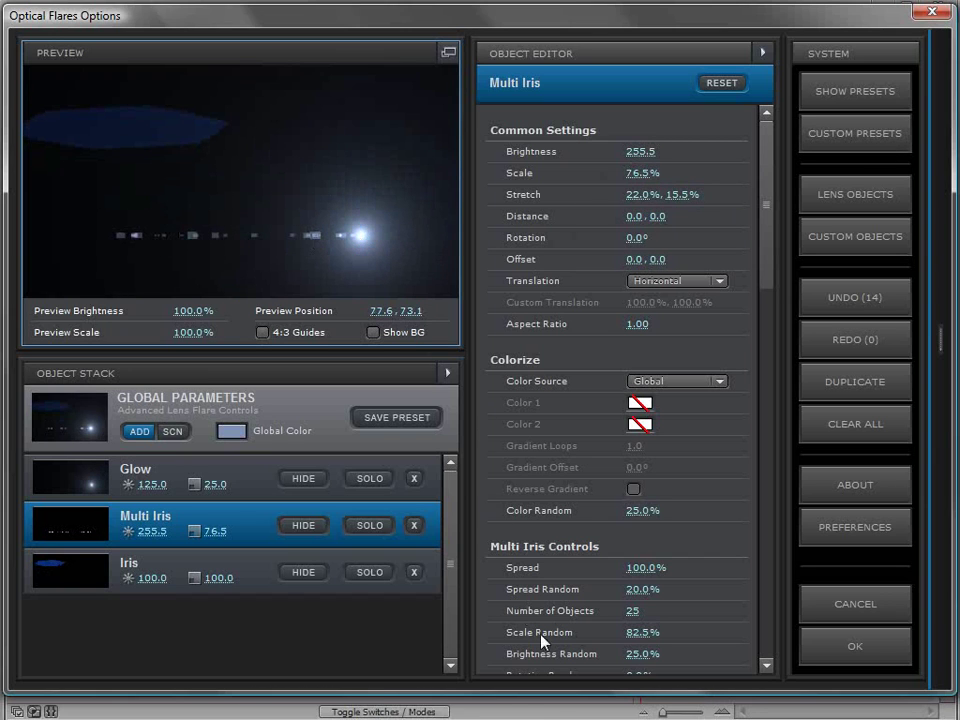
Step: Reduce the Multi Iris to 10 elements
click(630, 612)
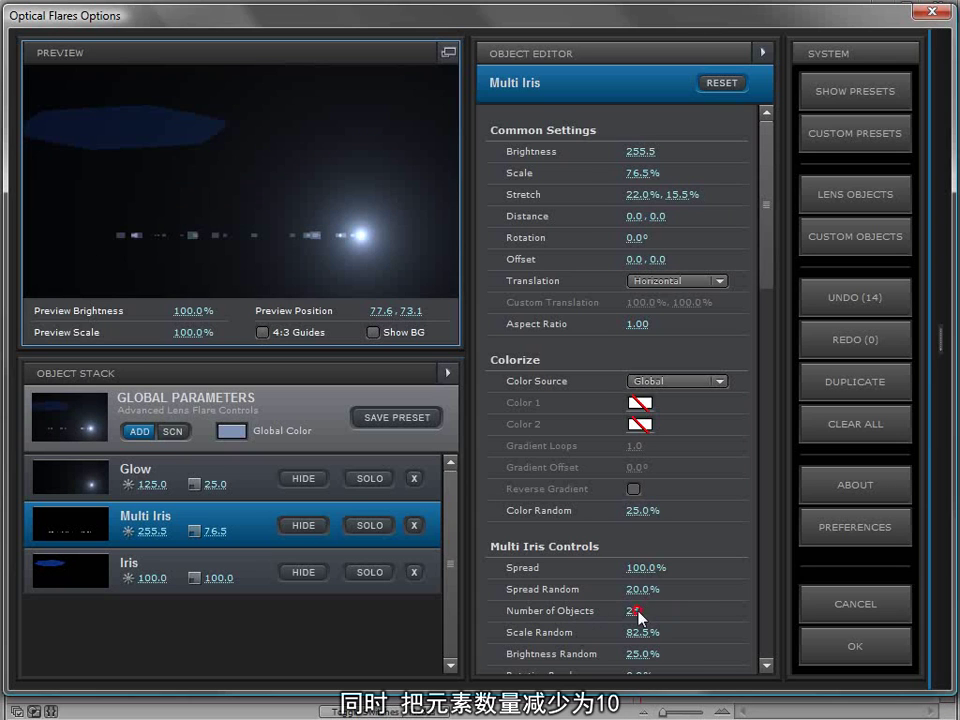
text(10)
key(Return)
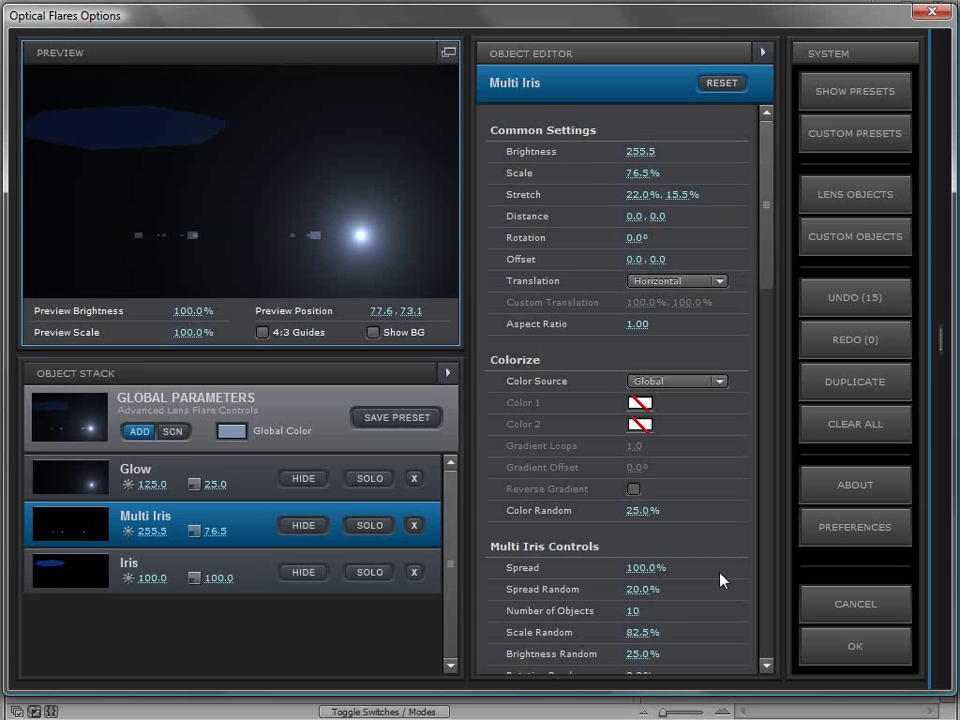
drag(349, 214, 368, 212)
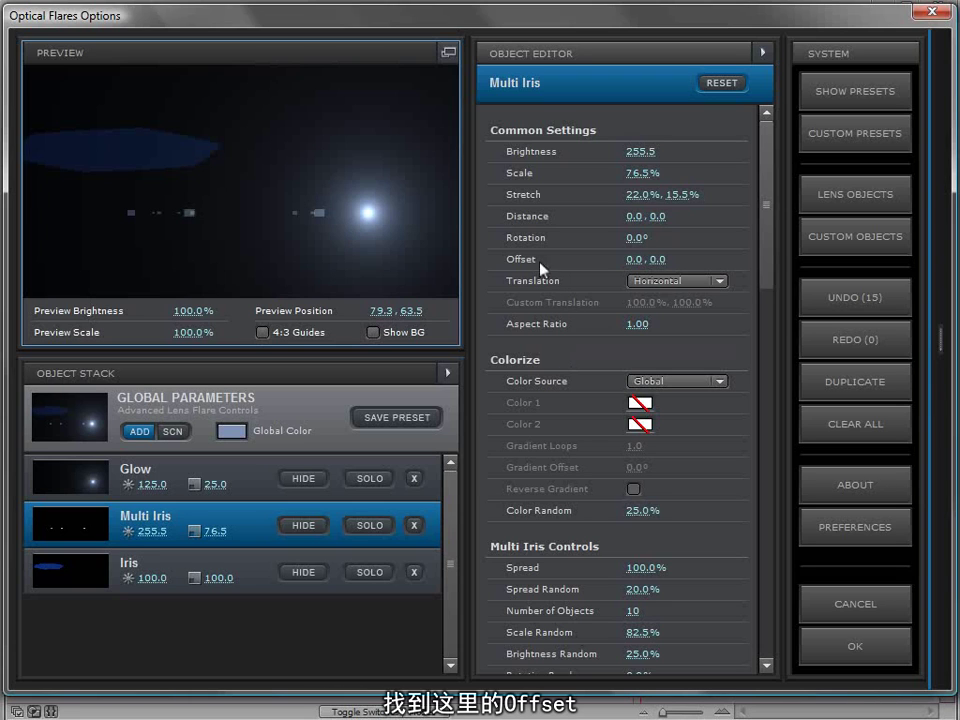
Step: Offset the Multi Iris vertically by 2, duplicate it, and give the copy Offset Y -2
drag(657, 259, 666, 260)
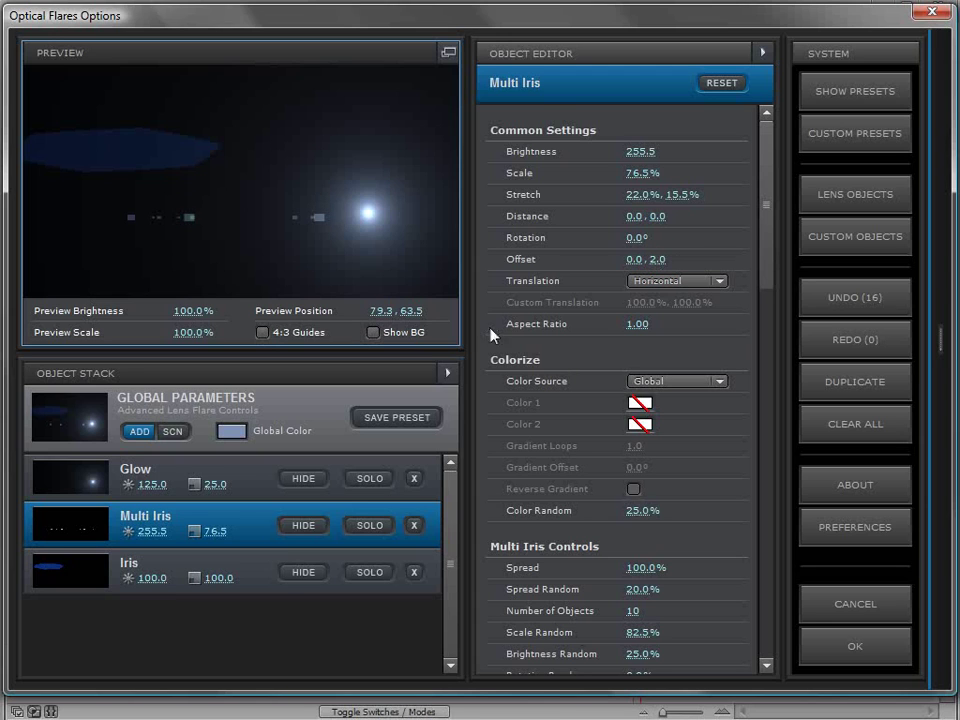
click(855, 381)
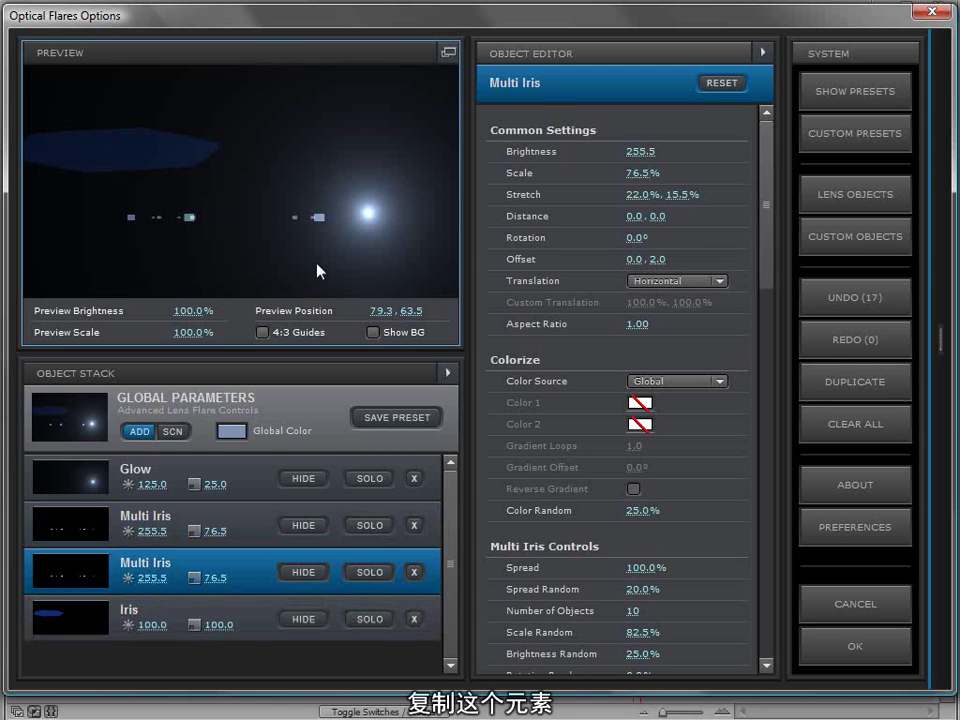
drag(660, 259, 731, 259)
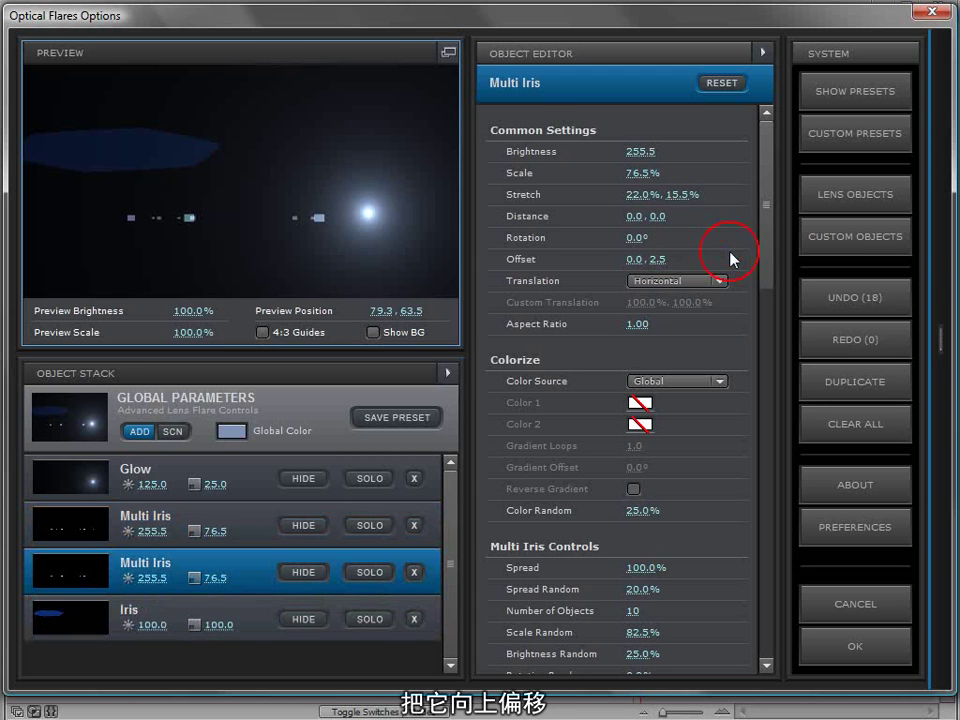
click(658, 259)
text(-2)
key(Return)
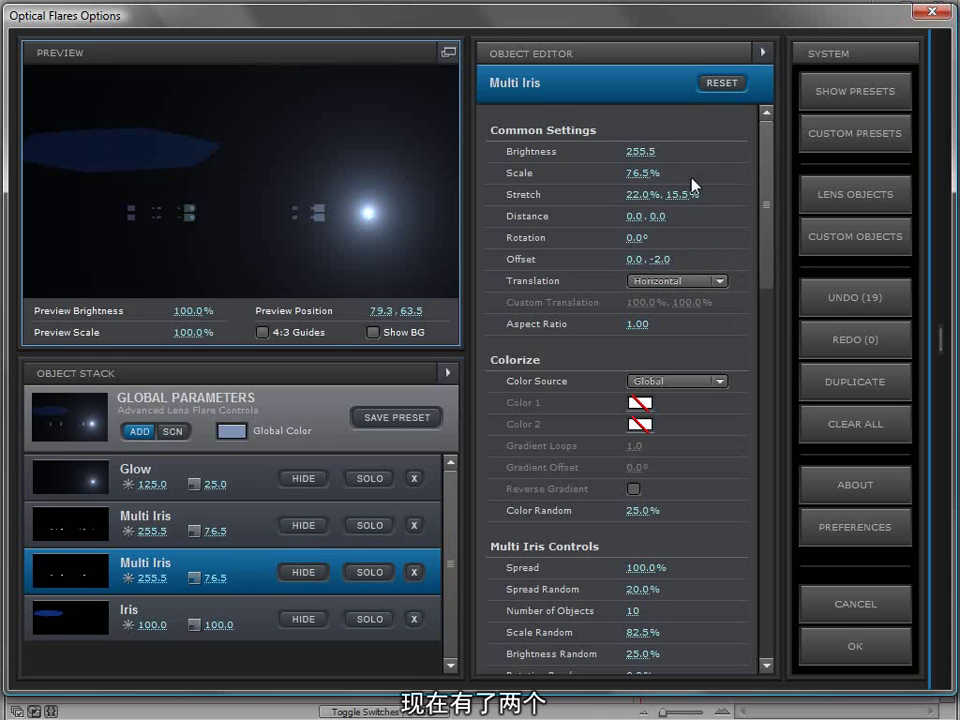
Step: Give the copied Multi Iris 62.5% scale, 384.5 brightness and 13 elements
drag(623, 175, 596, 176)
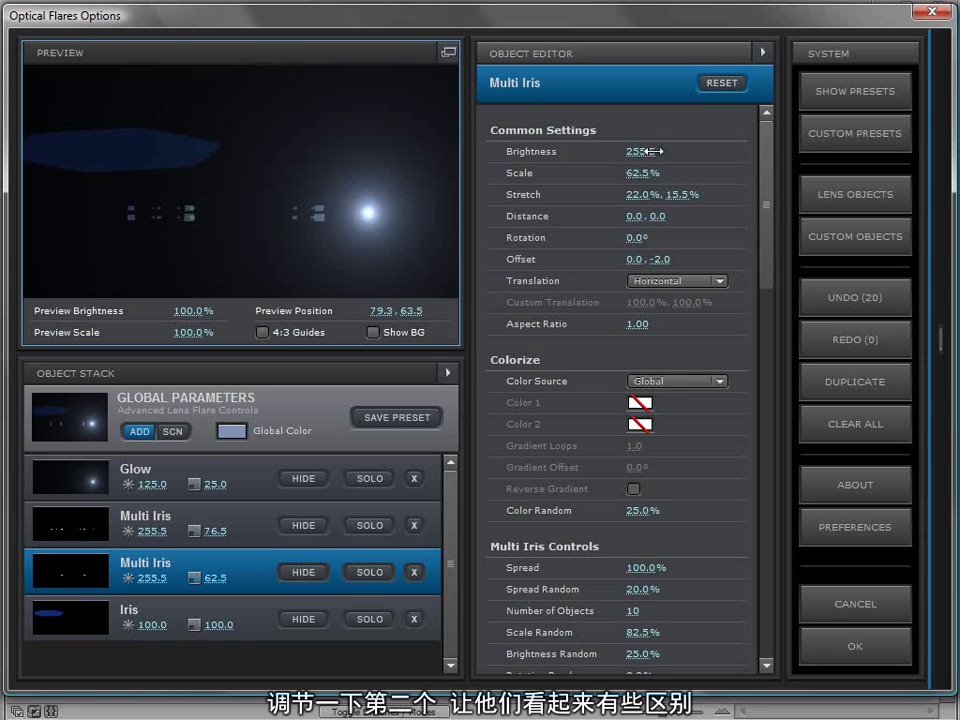
drag(648, 151, 790, 141)
click(635, 611)
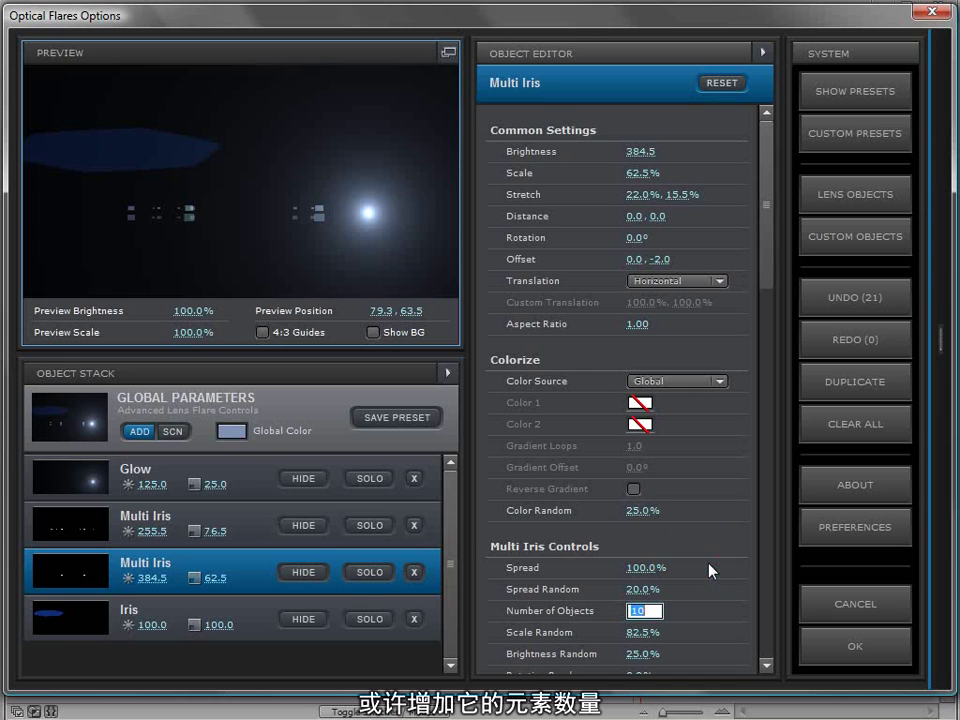
text(13)
key(Return)
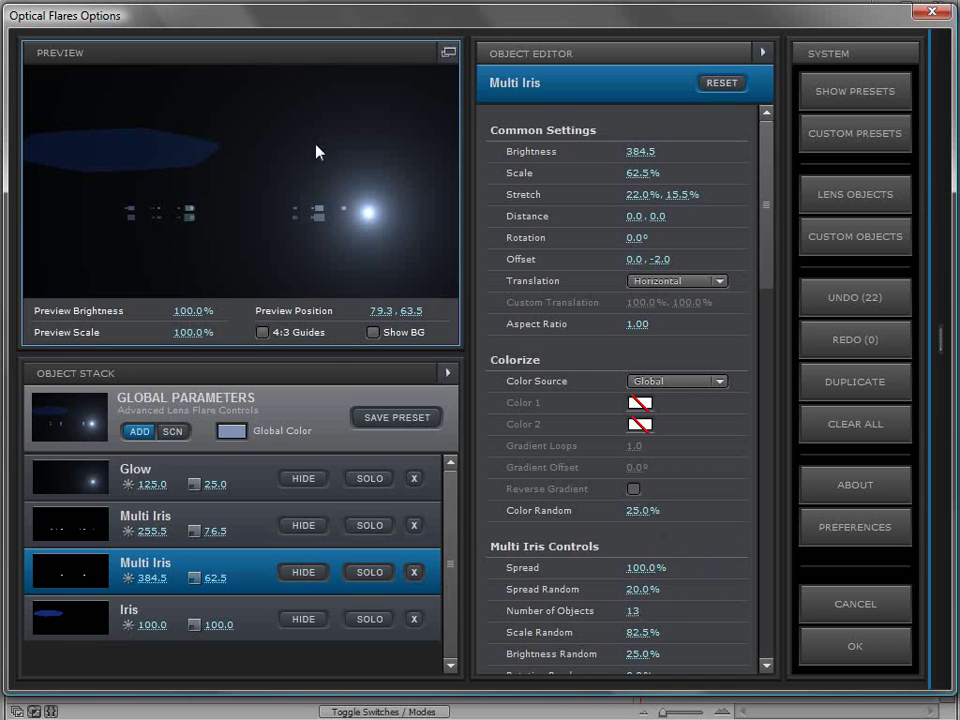
drag(358, 186, 98, 183)
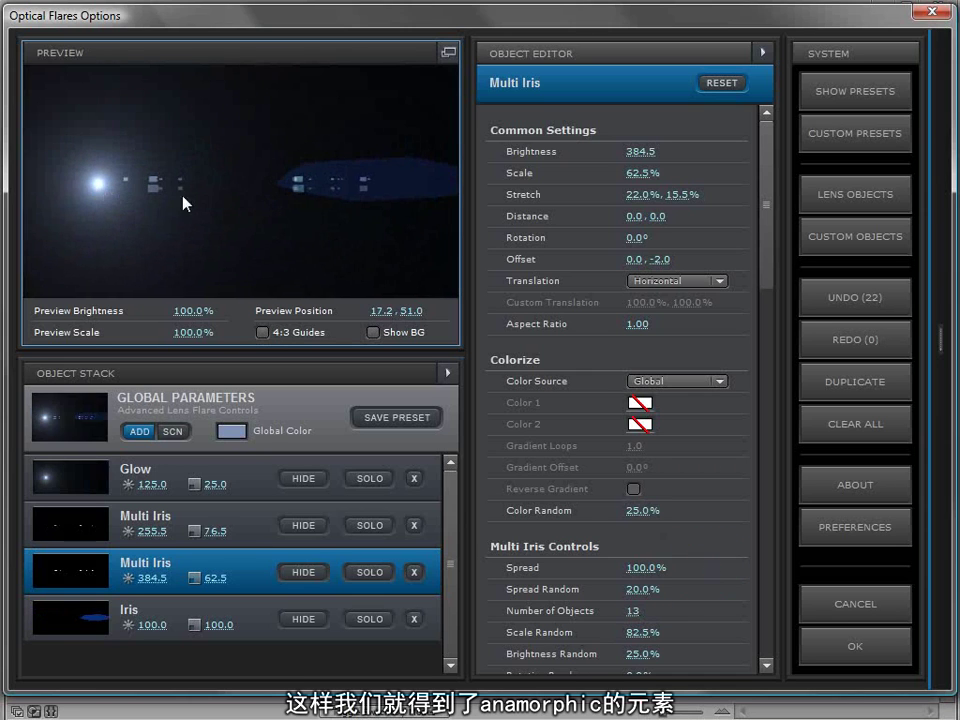
Step: Add a Streak and another Multi Iris, then show the city background behind the flare
click(857, 240)
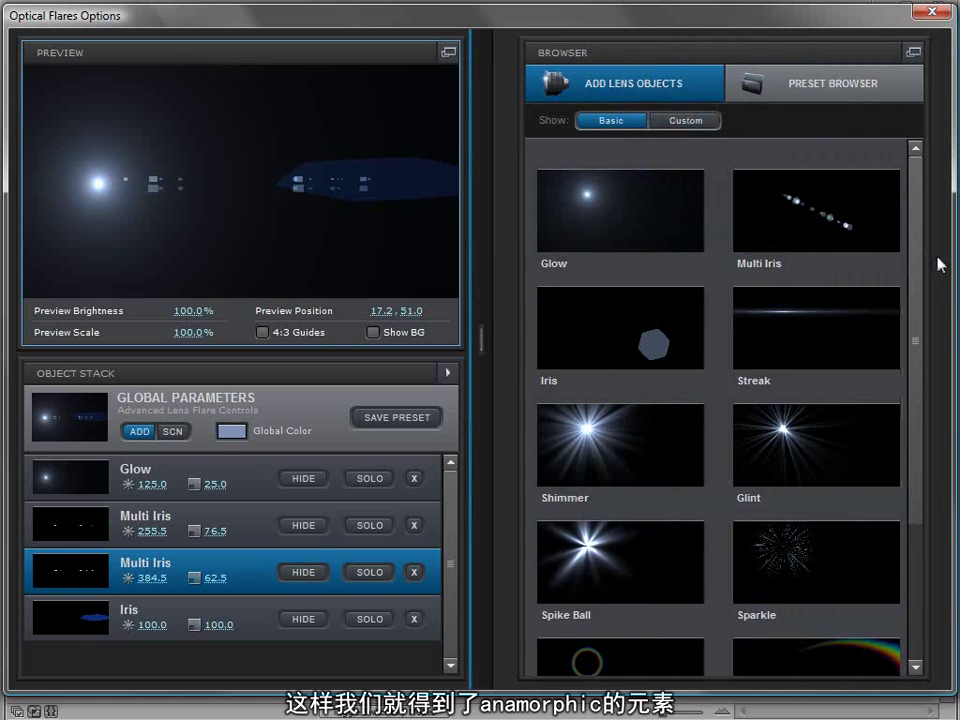
click(789, 328)
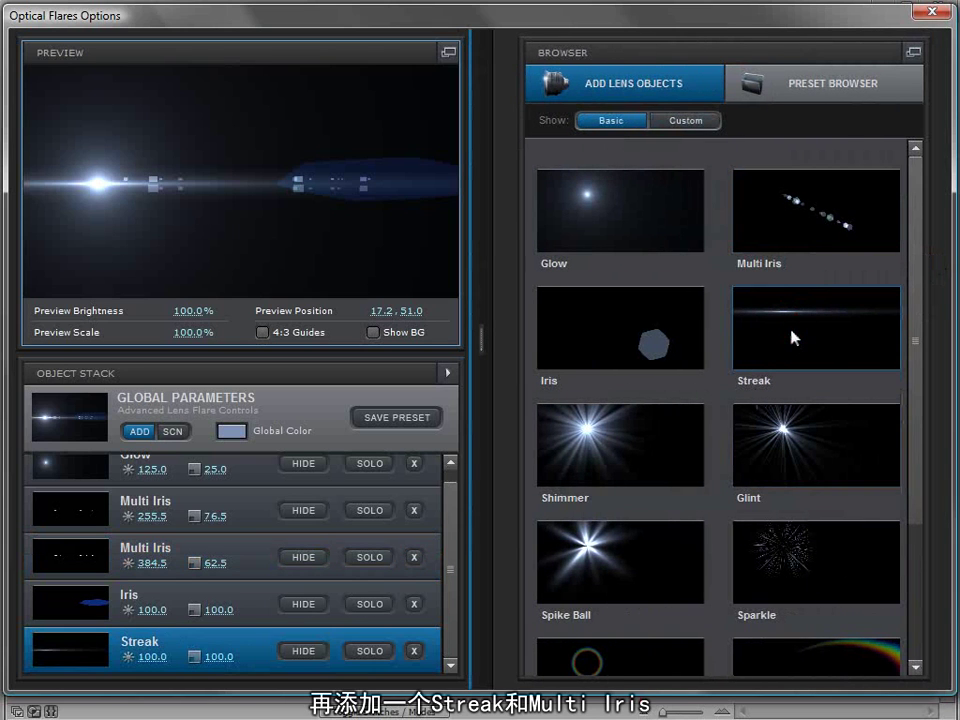
click(742, 262)
drag(98, 183, 393, 224)
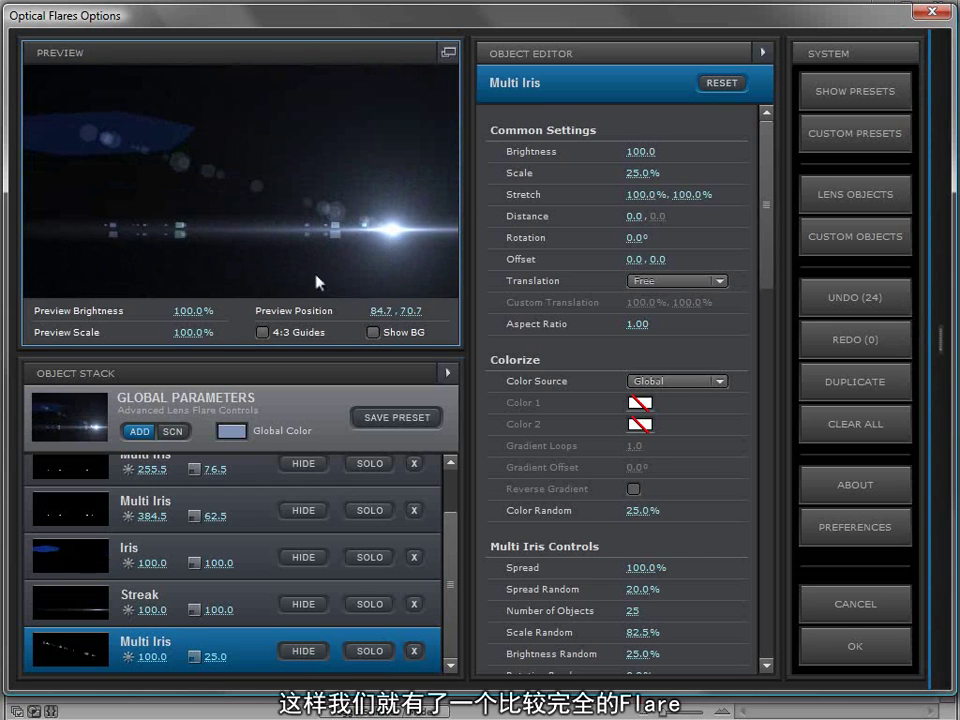
click(373, 332)
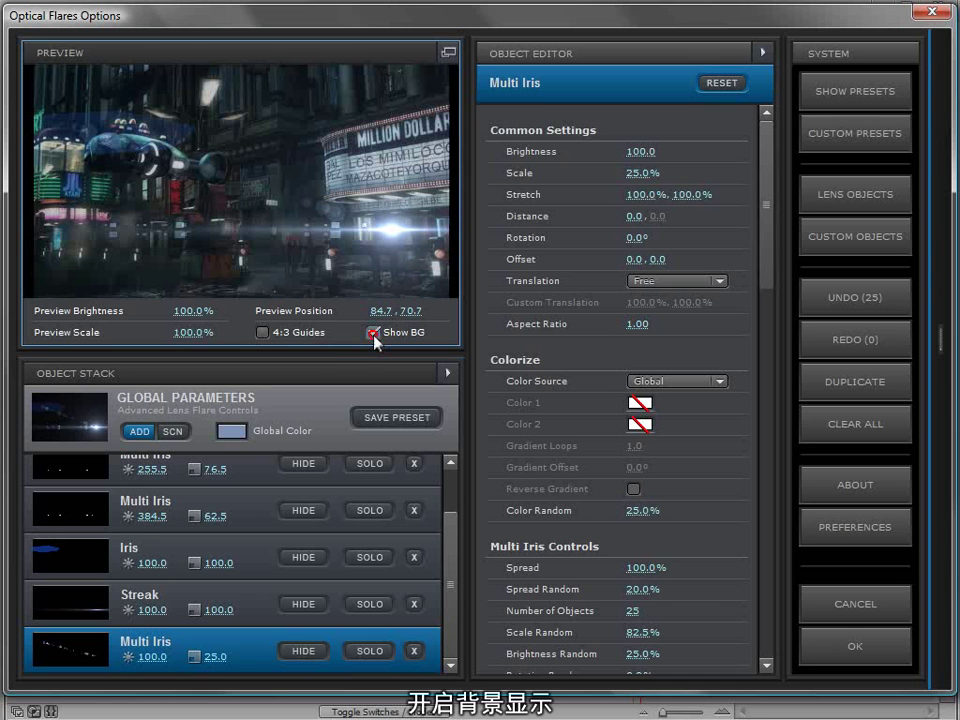
drag(50, 172, 176, 172)
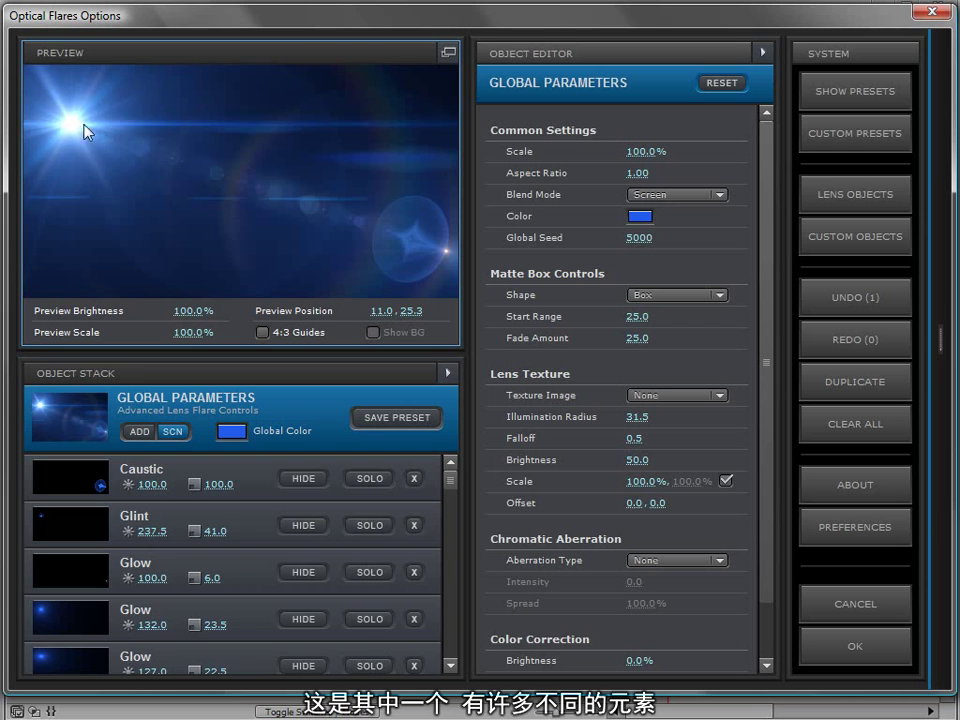
Step: Move each loaded anamorphic preset's flare around the Preview to compare them
mouse_move(84, 124)
mouse_down()
mouse_move(71, 114)
mouse_move(78, 212)
mouse_move(64, 272)
mouse_move(66, 154)
mouse_up()
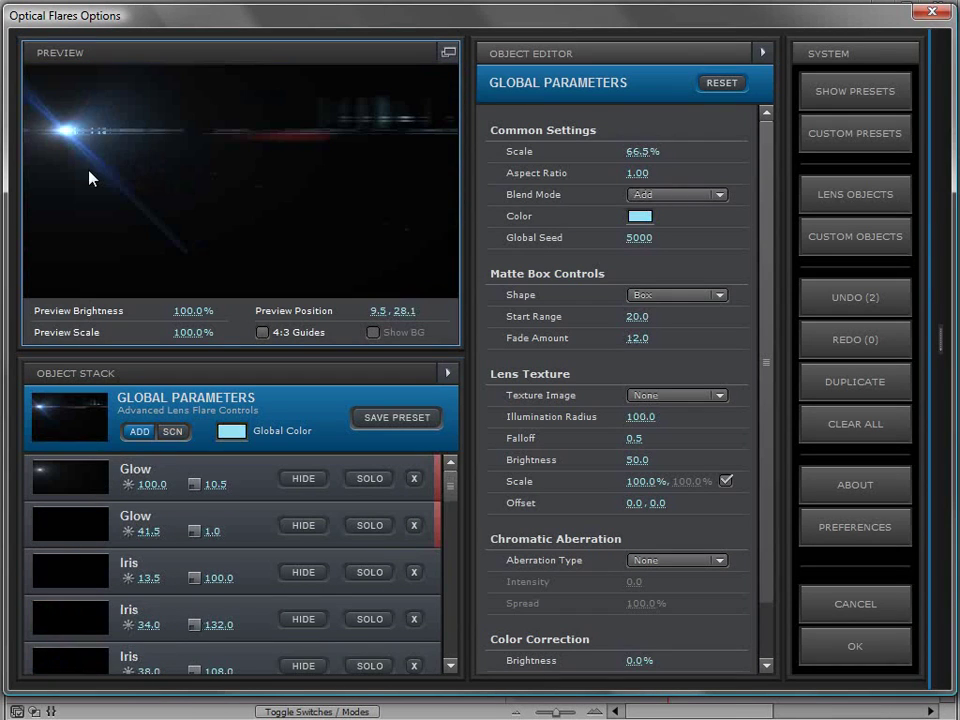
mouse_move(78, 134)
mouse_down()
mouse_move(124, 154)
mouse_move(343, 163)
mouse_move(377, 204)
mouse_move(350, 263)
mouse_move(237, 300)
mouse_move(182, 221)
mouse_move(142, 203)
mouse_up()
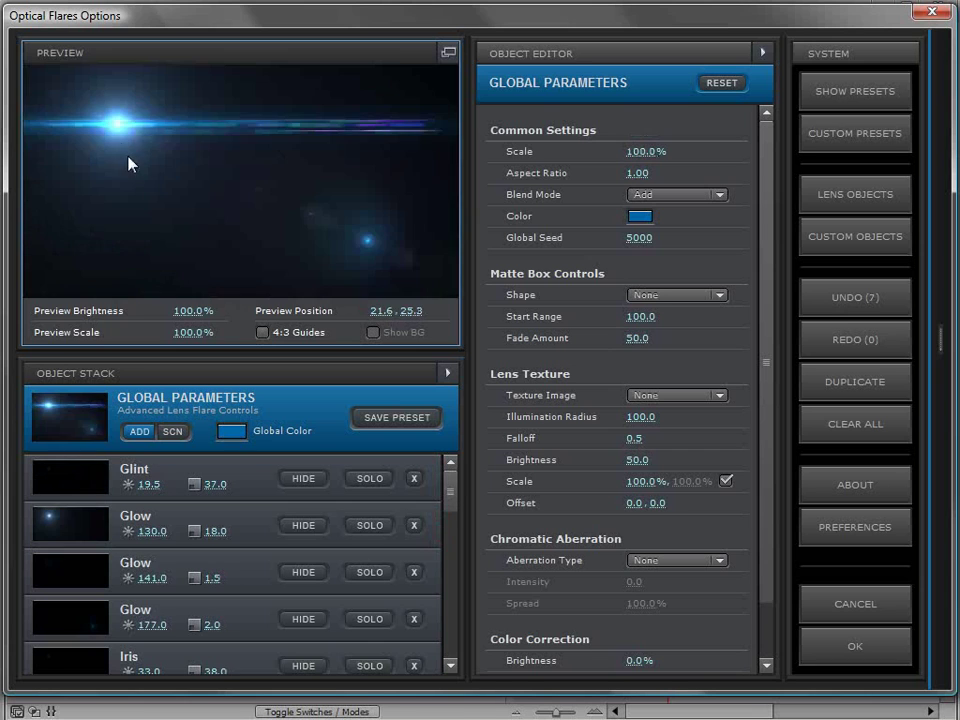
drag(118, 125, 437, 191)
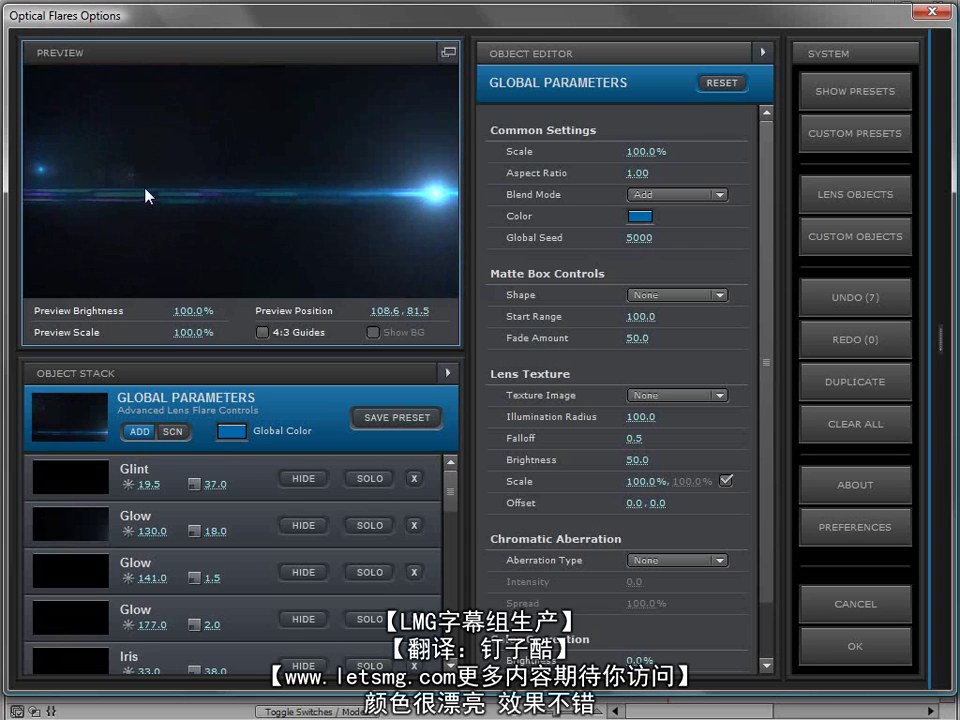